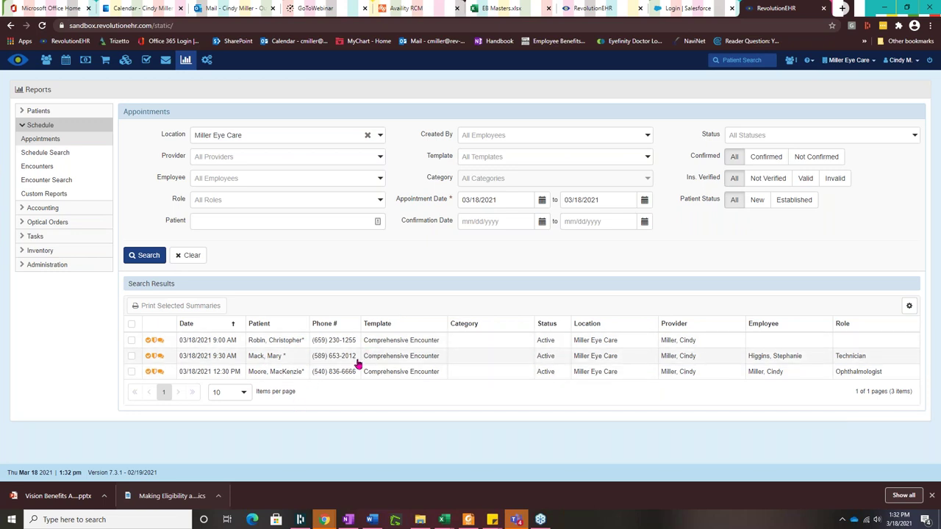
Step: Review the 9:00 AM appointment's insurance policies and comment notes, then open its United Healthcare coverage
click(199, 343)
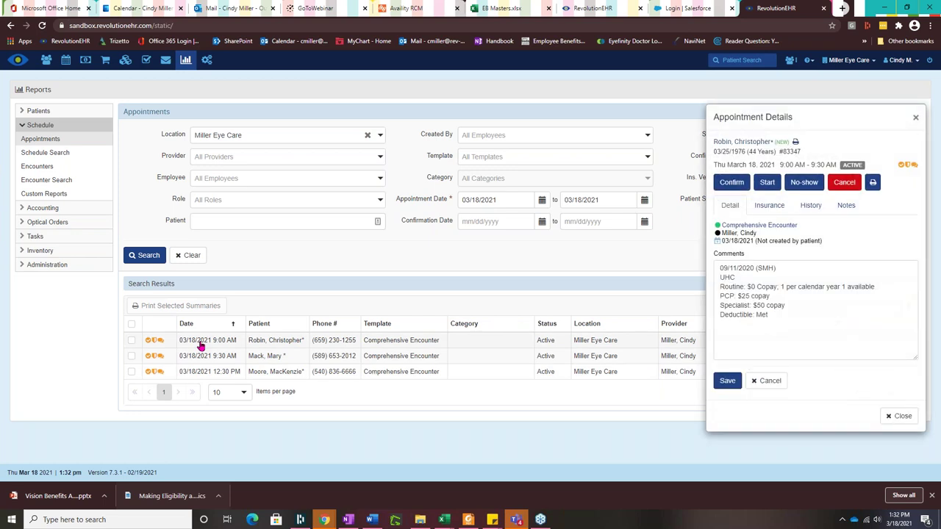
click(773, 209)
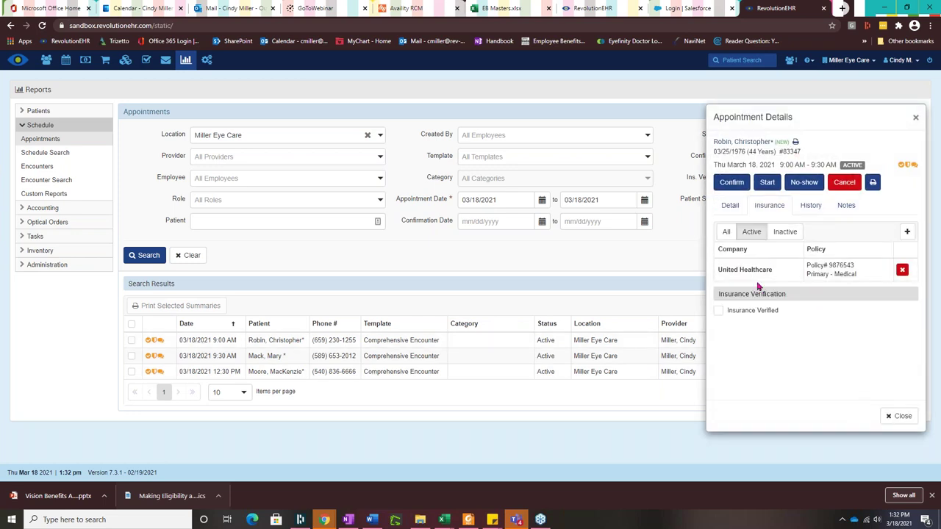
mouse_move(832, 278)
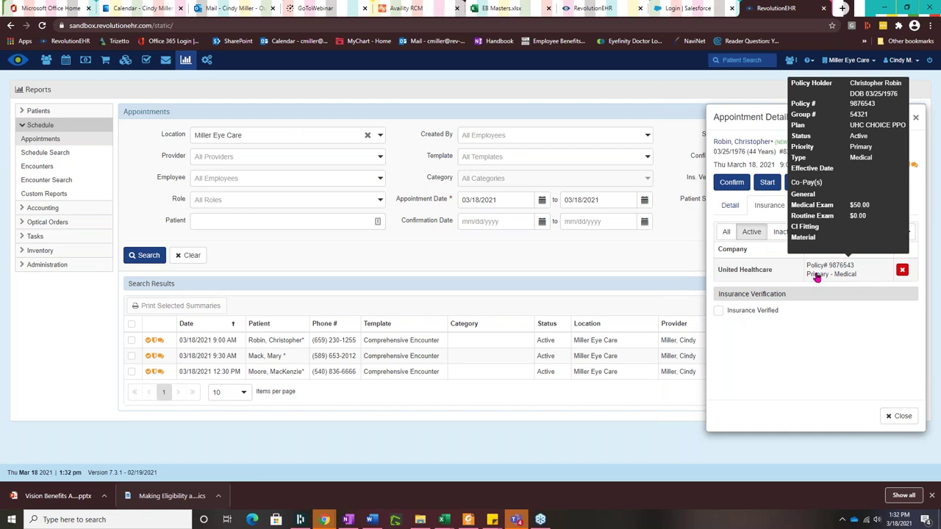
mouse_move(789, 283)
click(730, 208)
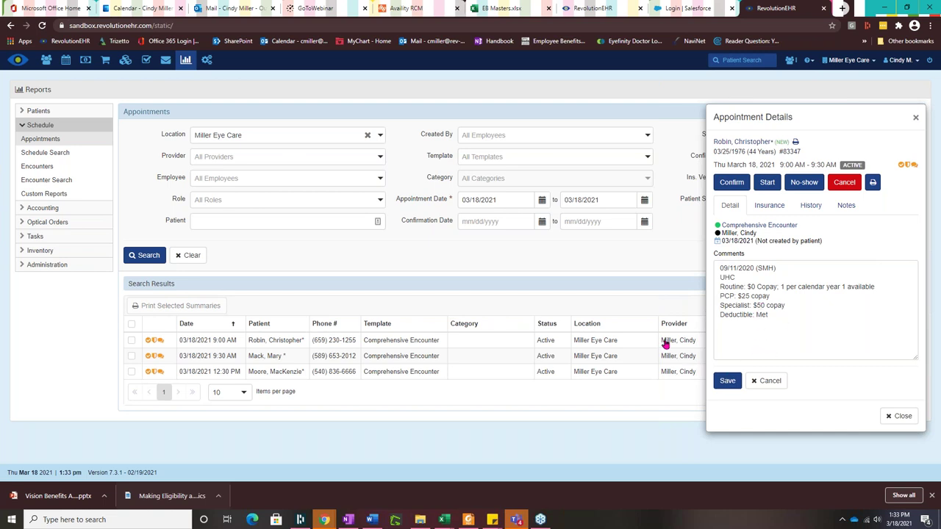
click(766, 210)
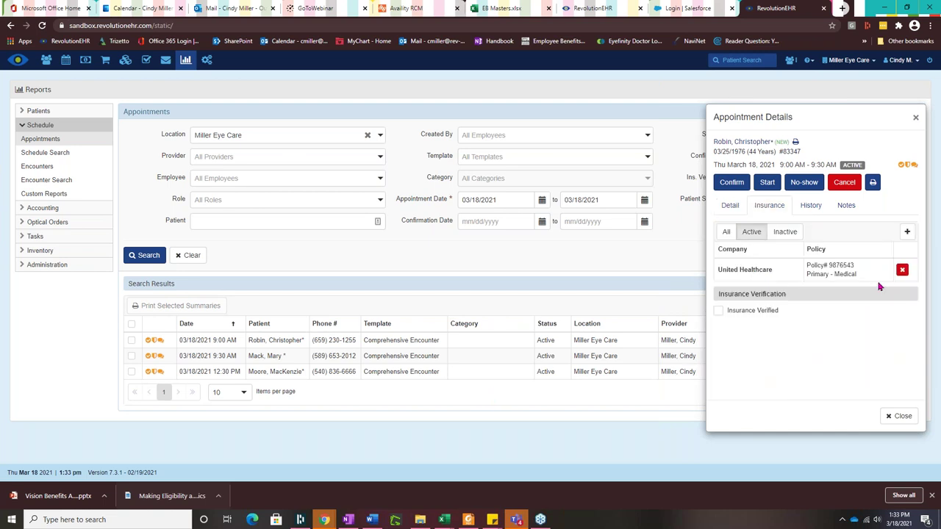
click(745, 269)
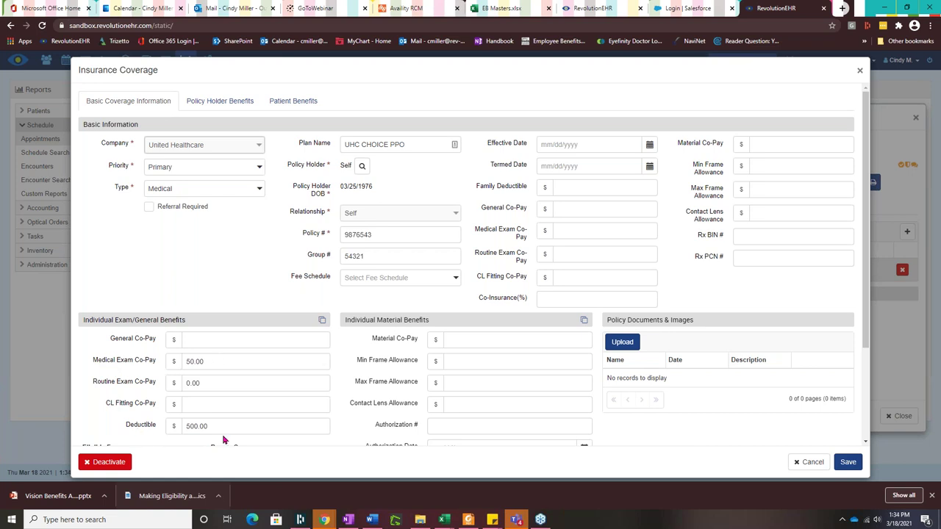
Step: Check the UHC patient benefit notes ($0 routine, $25 PCP, $50 specialist, deductible met), then save and close
scroll(350, 375, down, 1)
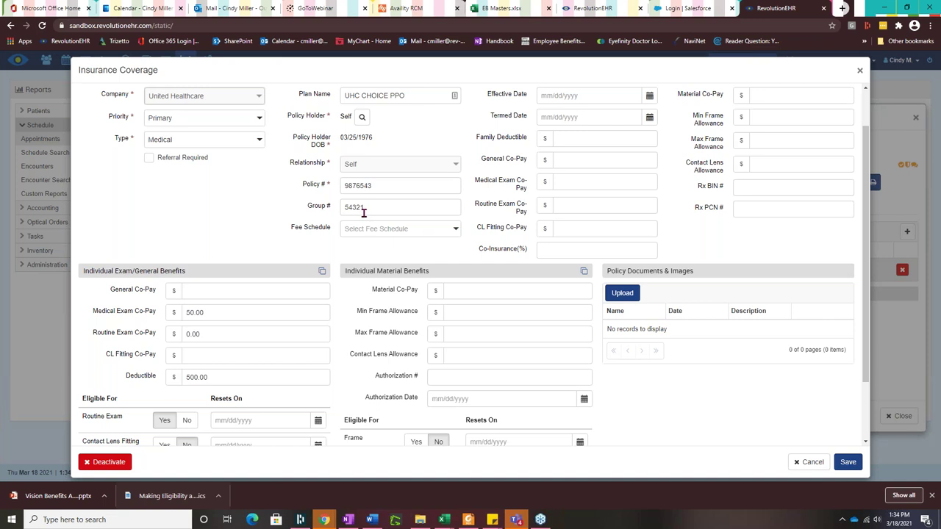
scroll(383, 269, up, 2)
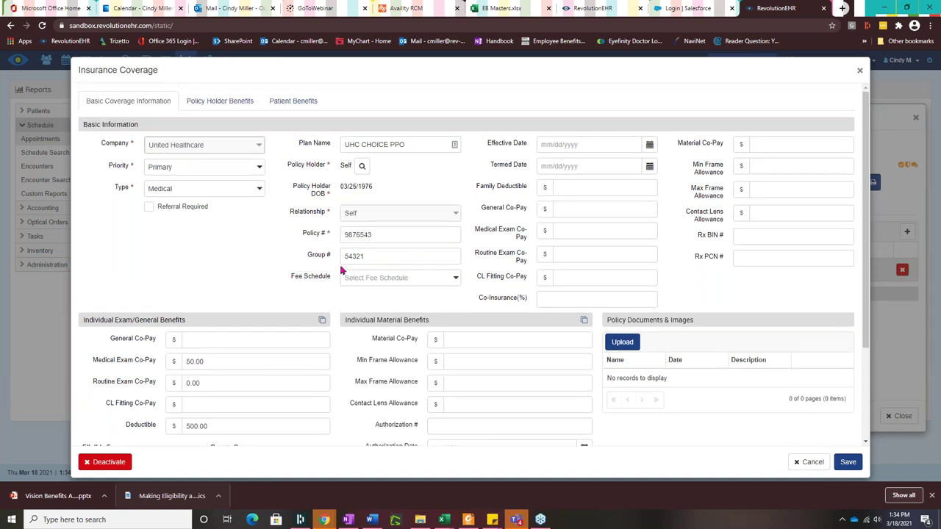
scroll(374, 255, down, 3)
scroll(405, 338, up, 3)
click(296, 105)
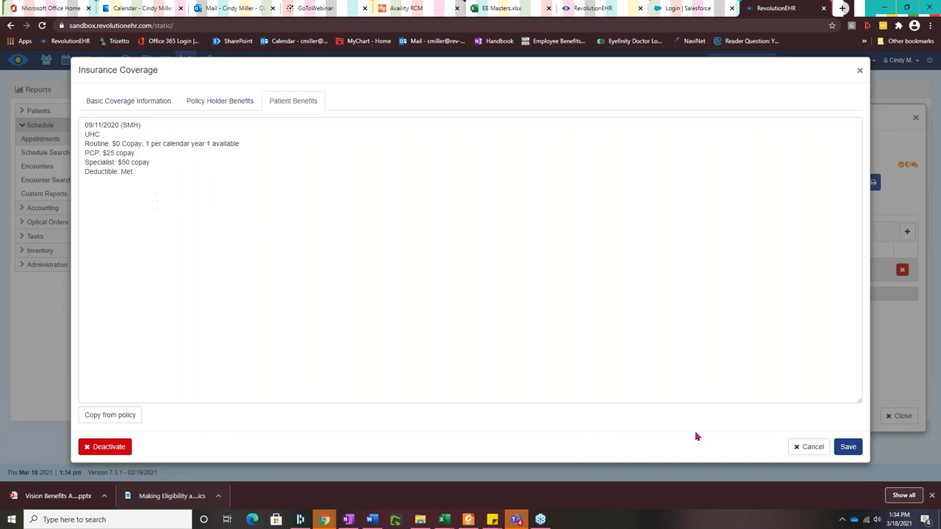
click(844, 449)
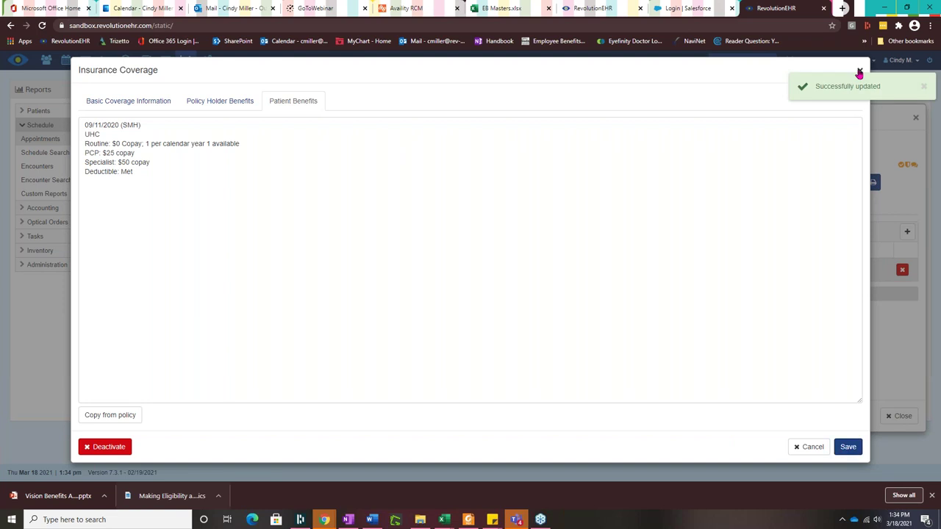
click(859, 70)
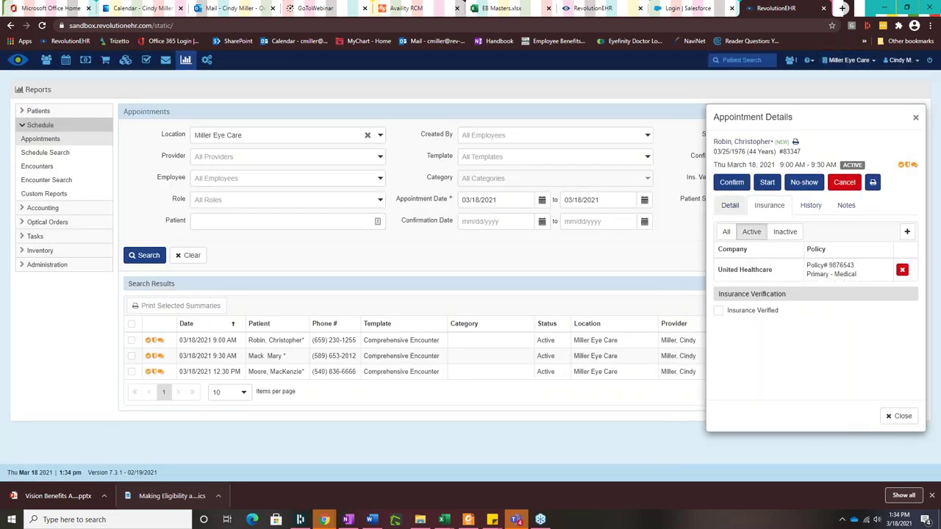
Step: Copy the 9:00 AM appointment's benefit comment notes from the Detail tab
mouse_move(830, 273)
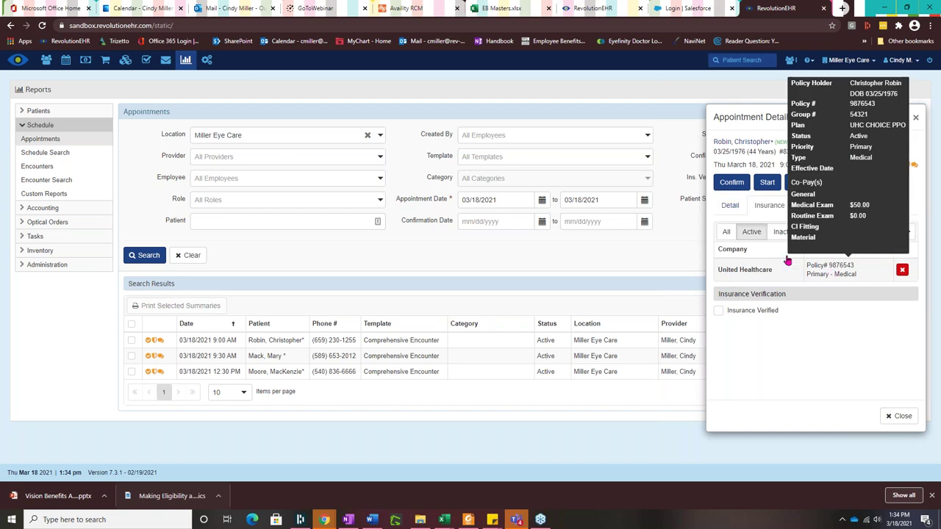
click(730, 205)
drag(719, 267, 806, 321)
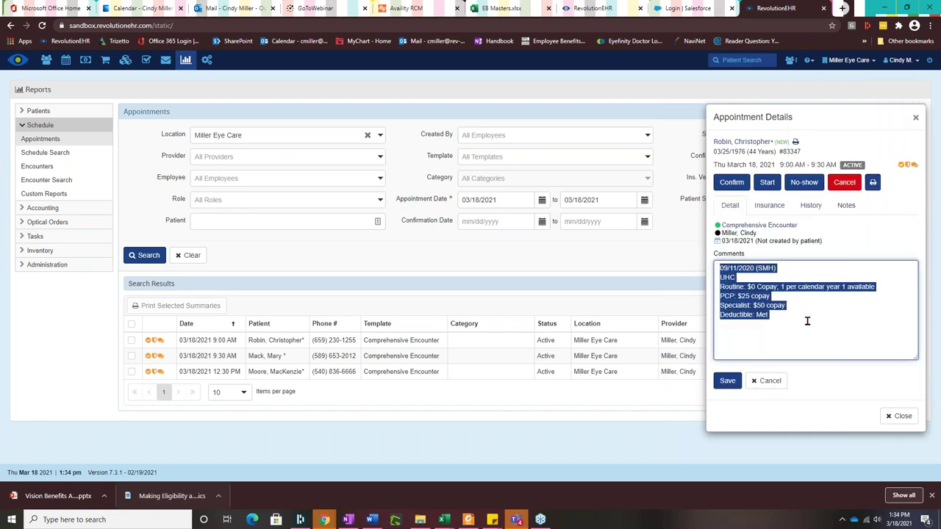
right_click(733, 295)
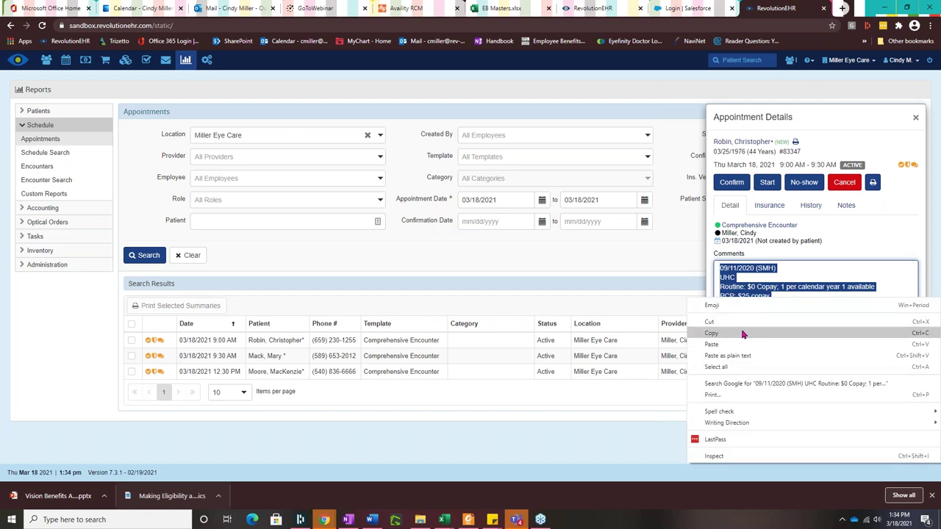
click(738, 332)
Step: Mark the insurance as verified, with the benefit notes pasted as the verification comment, and save
click(769, 205)
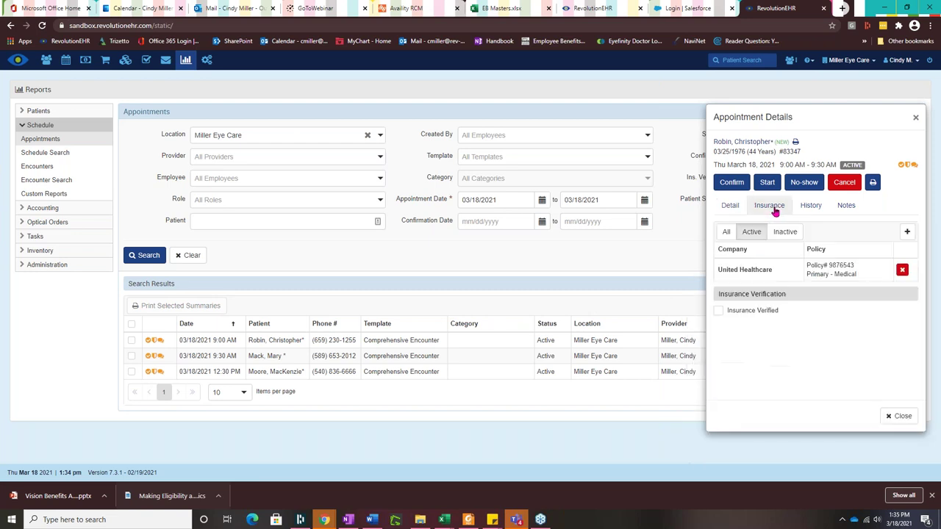
click(719, 312)
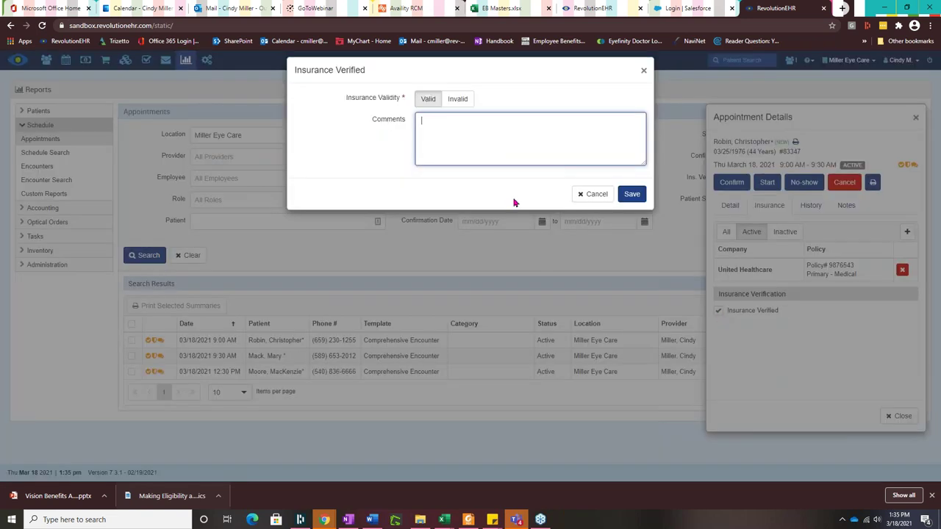
right_click(444, 127)
click(471, 203)
click(630, 193)
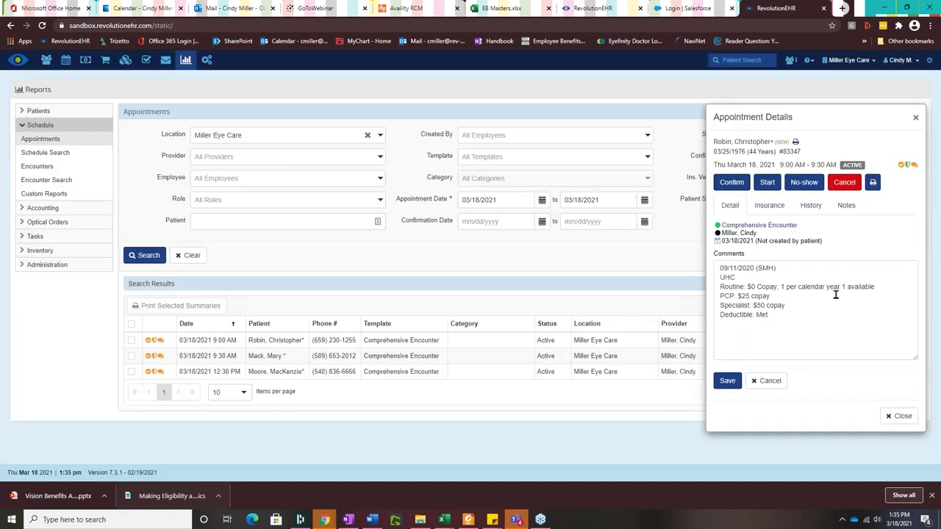
Step: Save the appointment comments, close the appointment details and reload the page
click(737, 385)
click(899, 418)
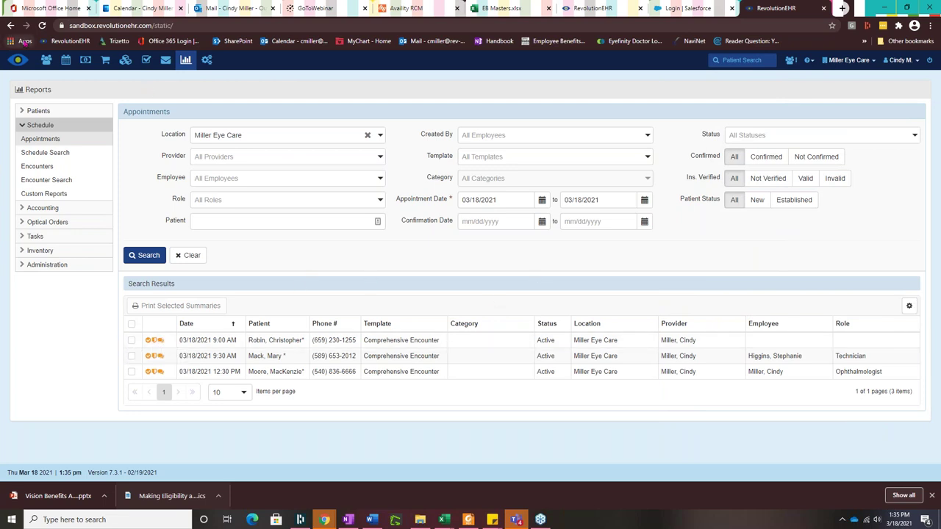
click(42, 25)
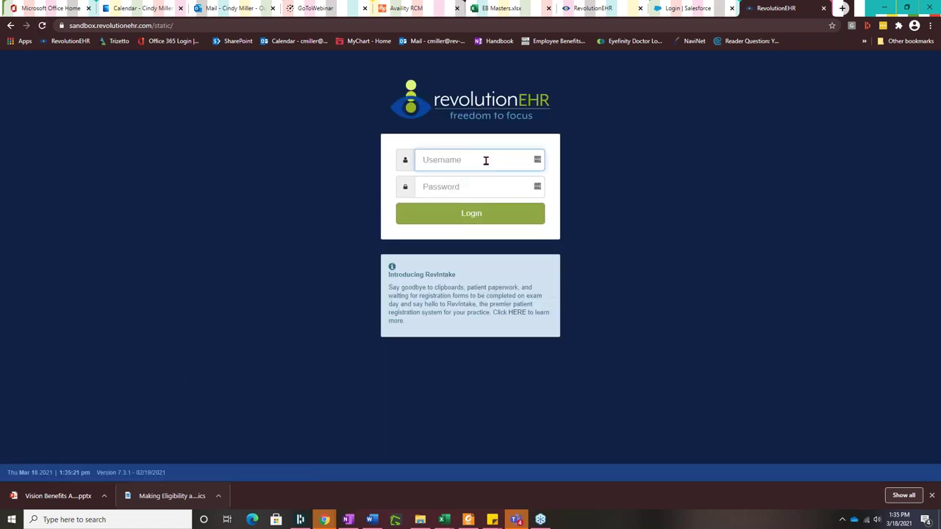
Step: Log back in to RevolutionEHR with the account username and password
key(Tab)
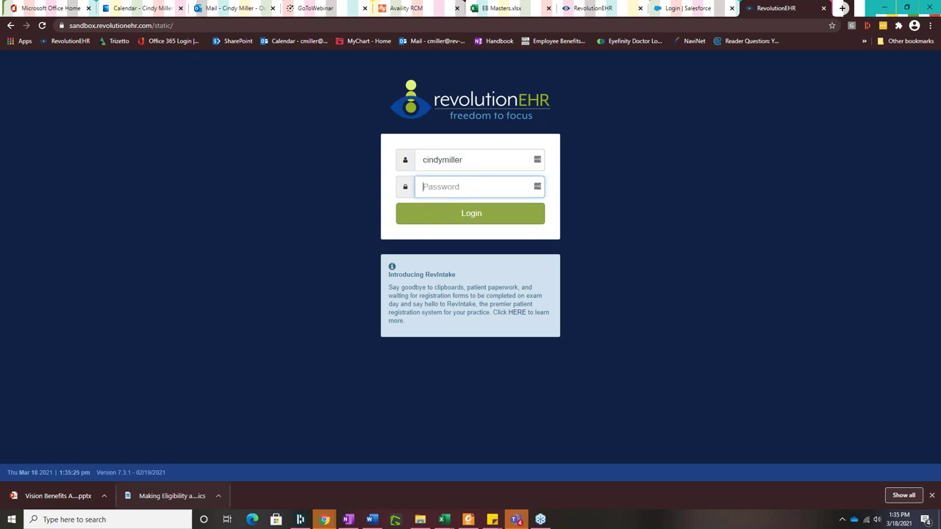
text(••••)
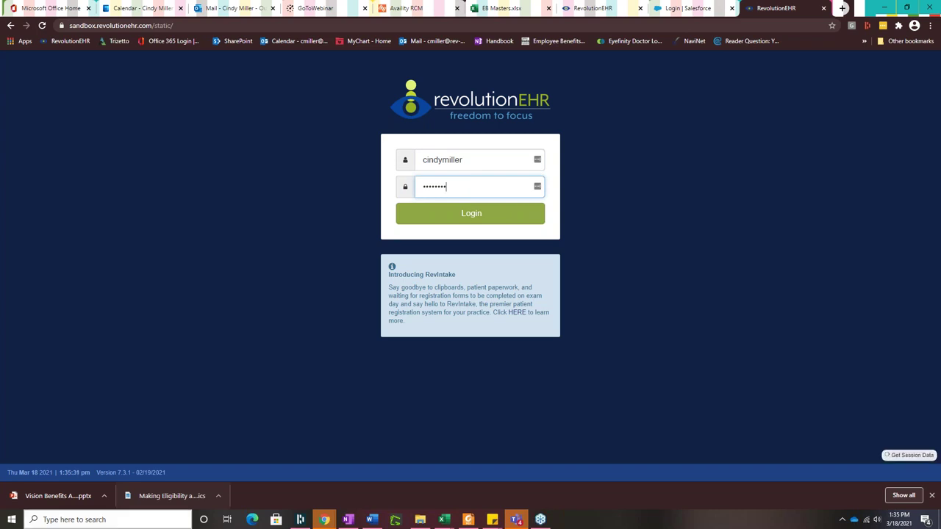
text(••••)
key(Return)
Step: Open the Schedule Appointments report with Miller Eye Care as the location
mouse_move(77, 67)
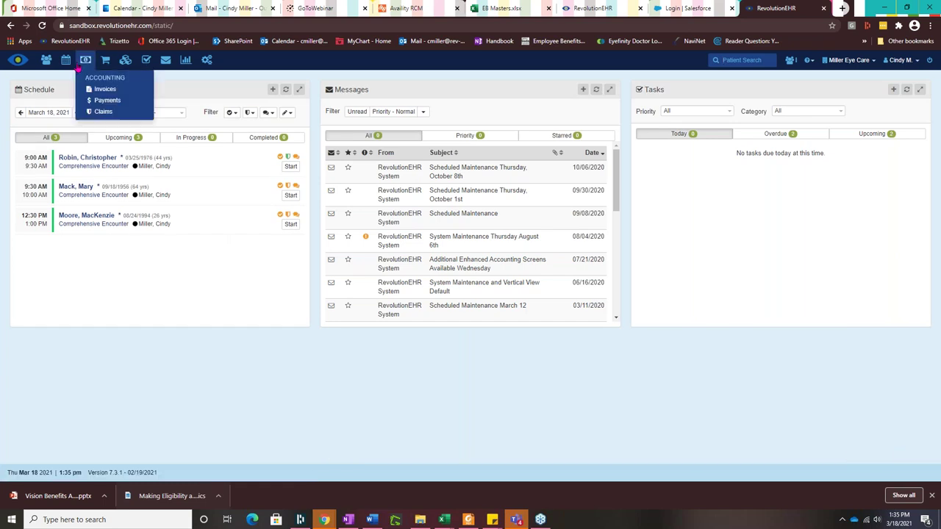
click(185, 59)
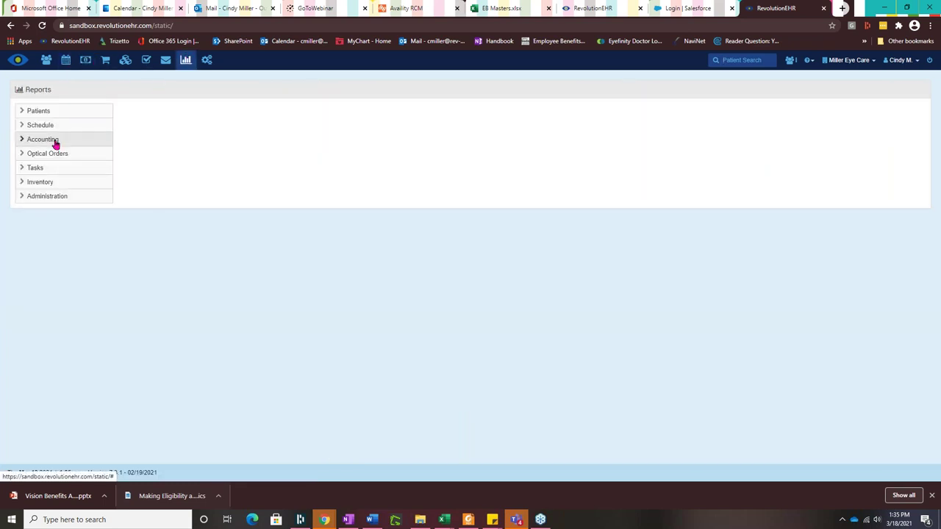
click(55, 141)
click(61, 127)
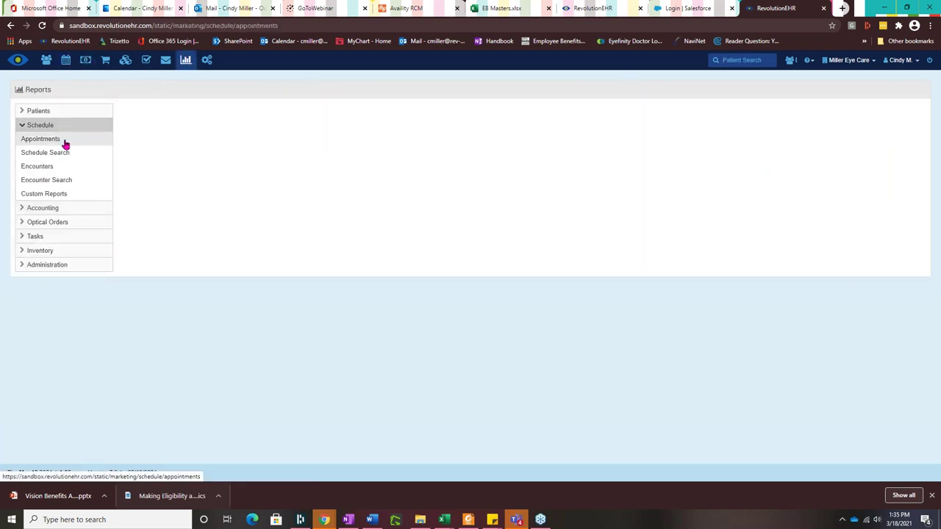
click(66, 141)
click(249, 140)
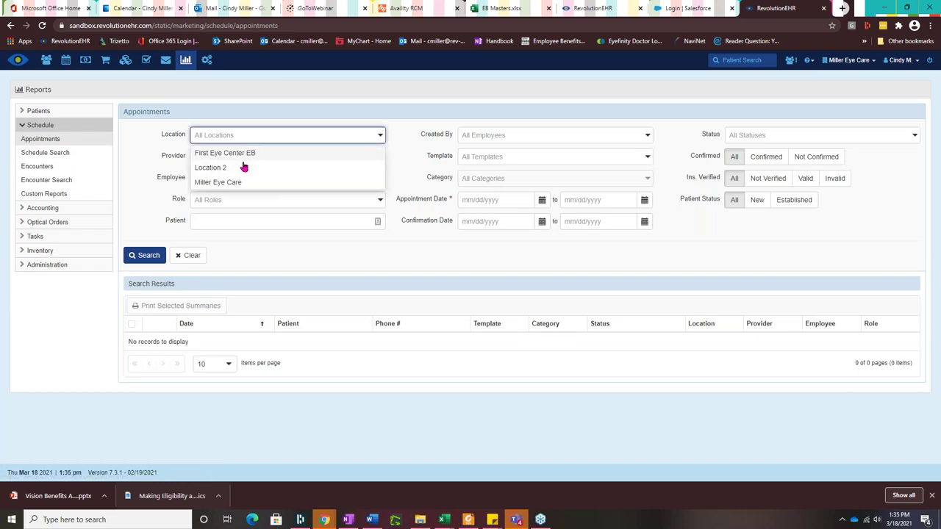
click(218, 182)
Step: Search appointments dated 03/18/2021 through 03/18/2021
click(500, 200)
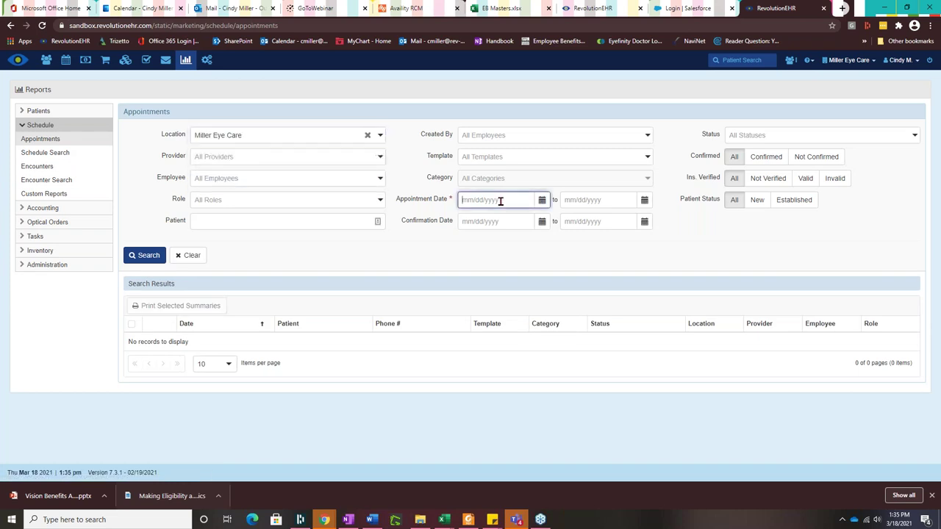
text(03/1)
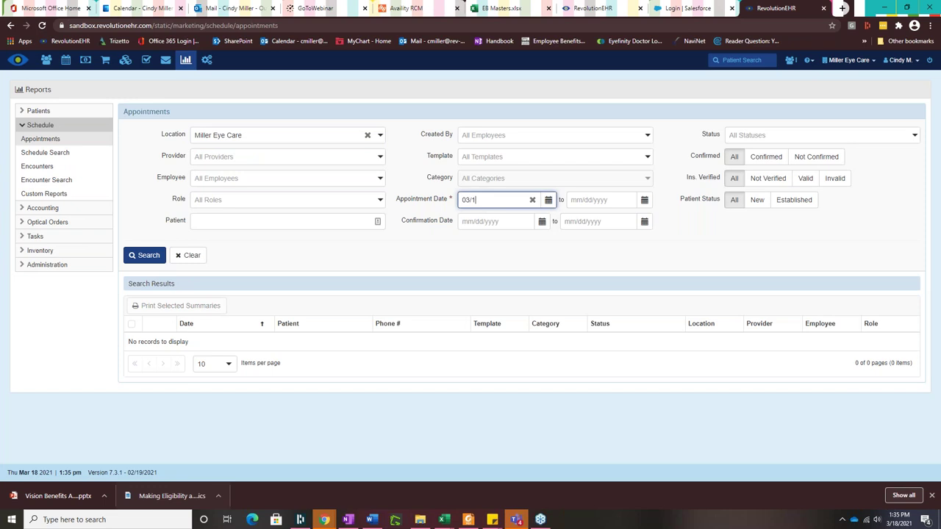
text(8/2021)
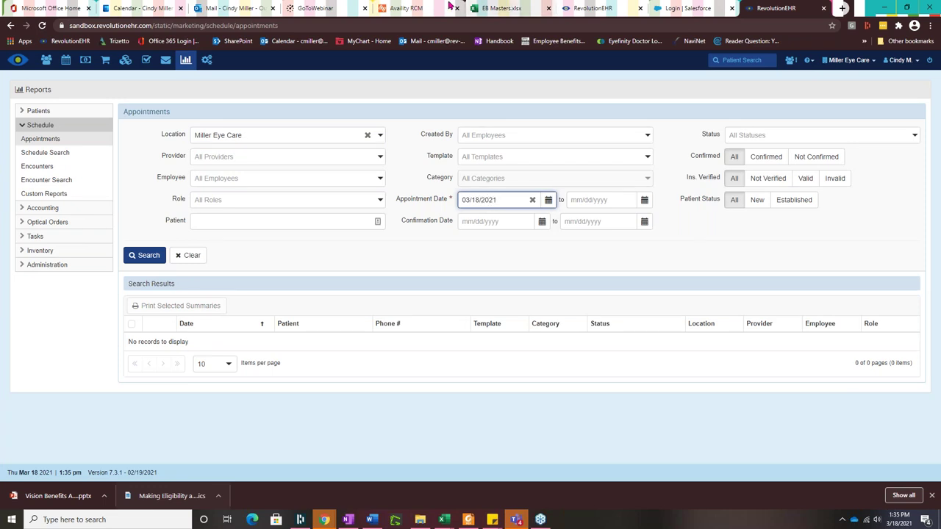
click(588, 199)
text(03/18/2021)
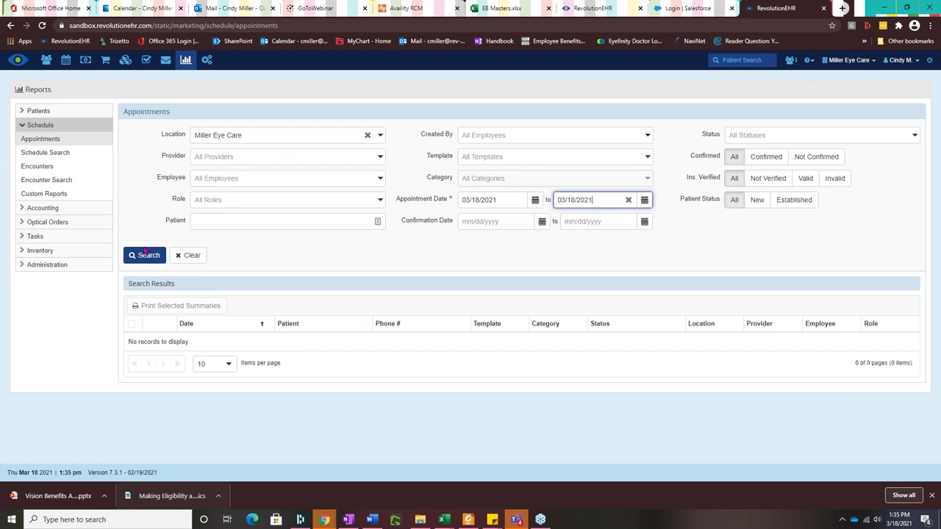
click(145, 253)
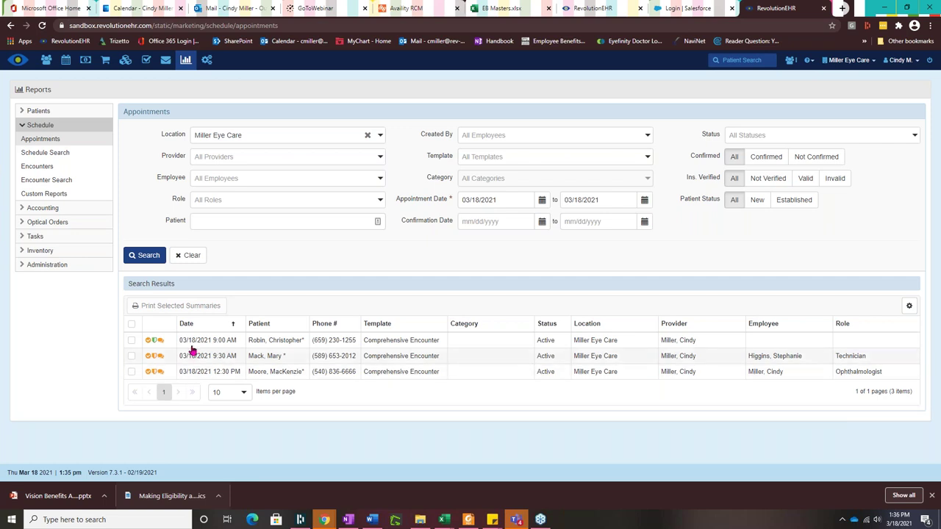
mouse_move(155, 344)
Step: Review the 9:30 AM appointment's insurance policies and its comment notes
click(287, 358)
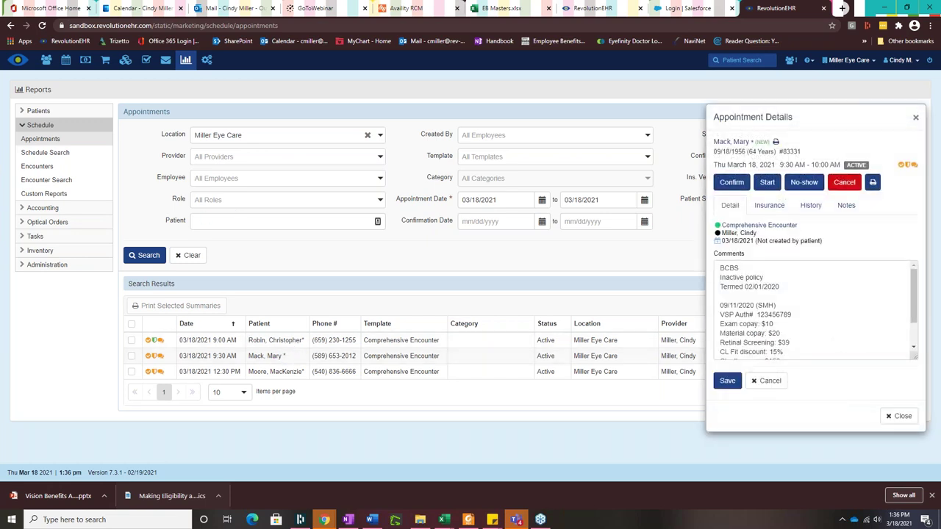
click(768, 205)
mouse_move(751, 275)
mouse_move(757, 304)
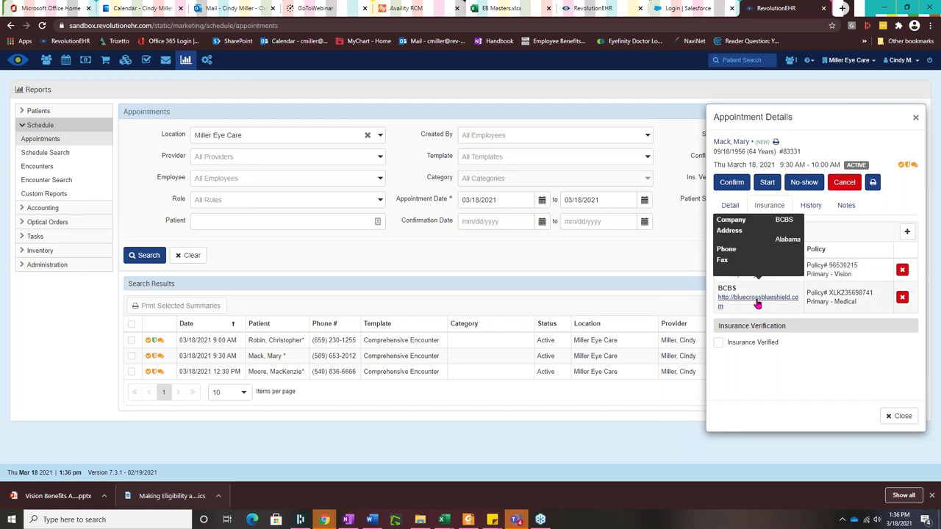
click(728, 207)
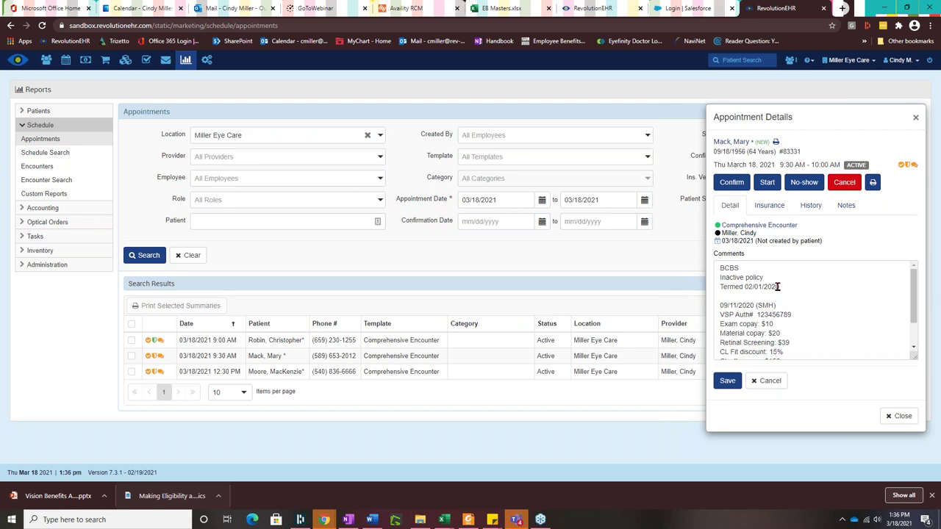
scroll(777, 288, down, 3)
scroll(783, 298, up, 3)
scroll(751, 327, down, 3)
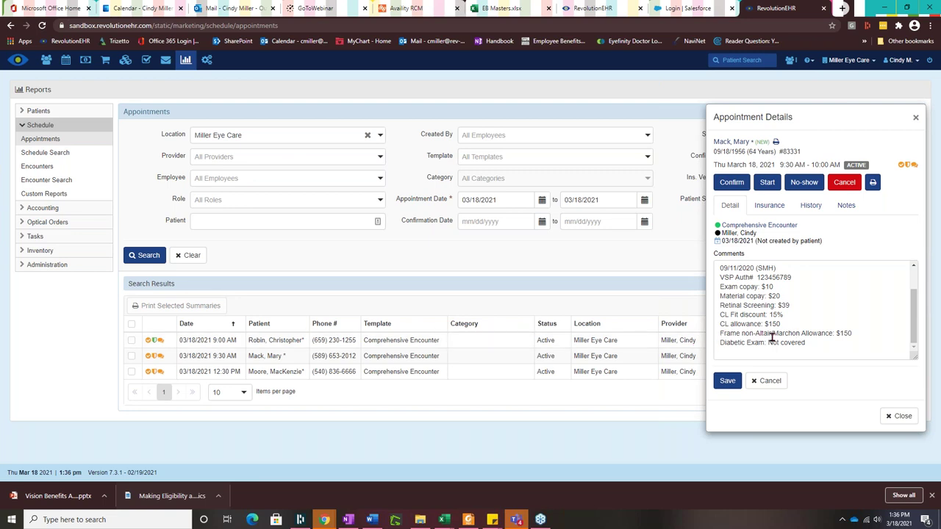
scroll(772, 335, up, 2)
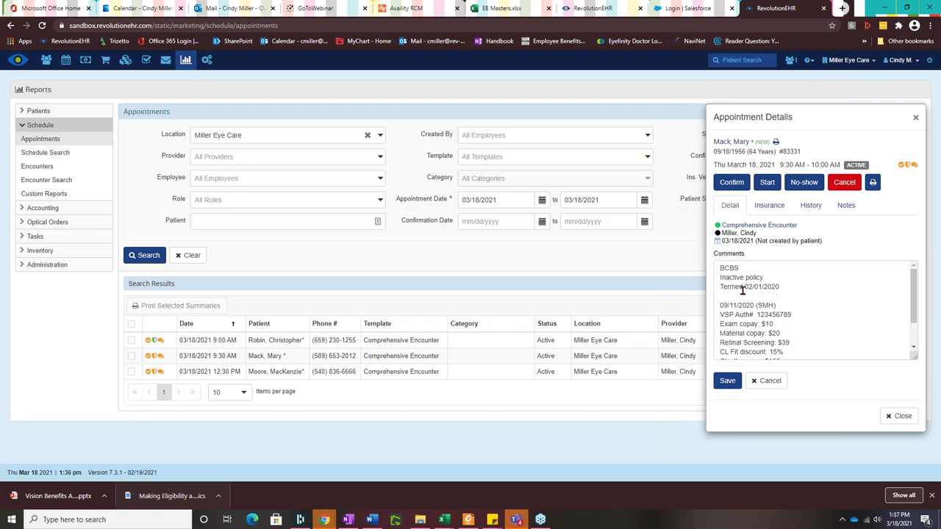
Step: Deactivate the terminated BCBS policy and open the VSP policy's coverage details
click(771, 209)
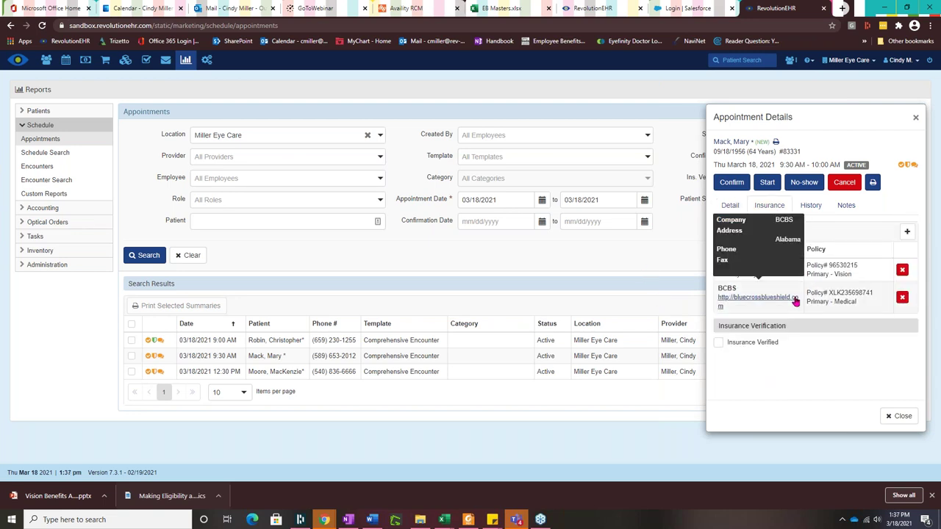
click(903, 298)
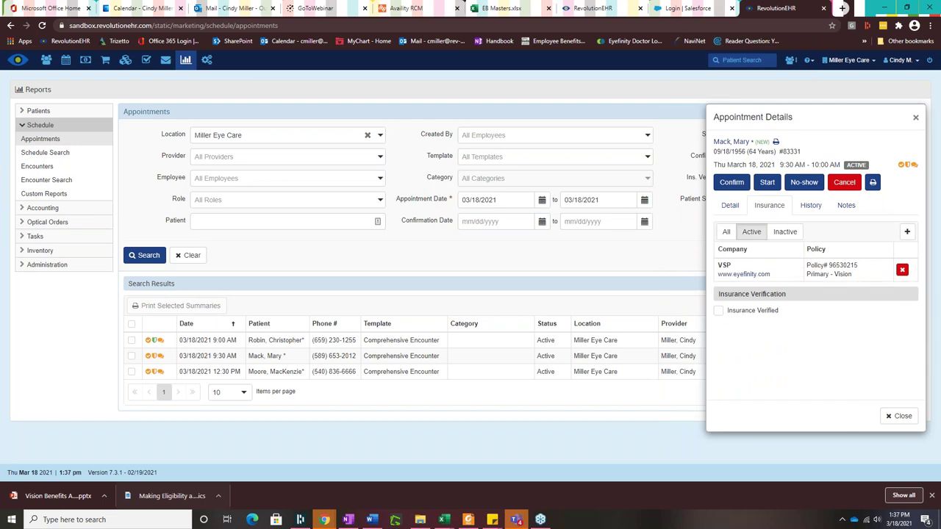
click(726, 209)
click(762, 210)
mouse_move(761, 274)
click(730, 207)
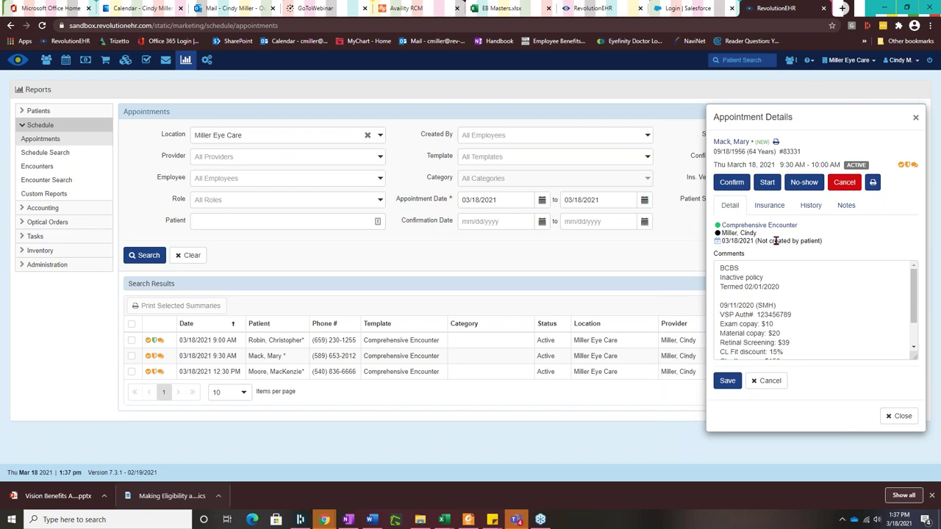
click(771, 213)
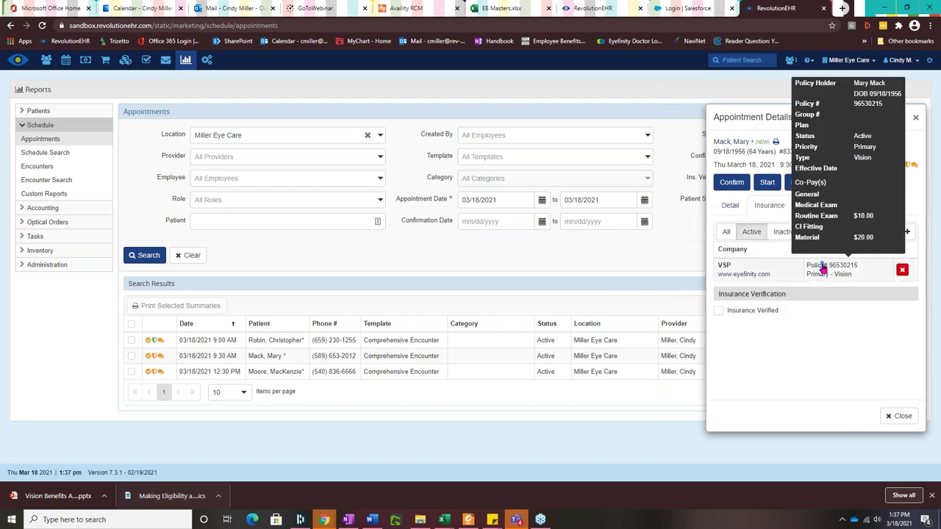
click(823, 268)
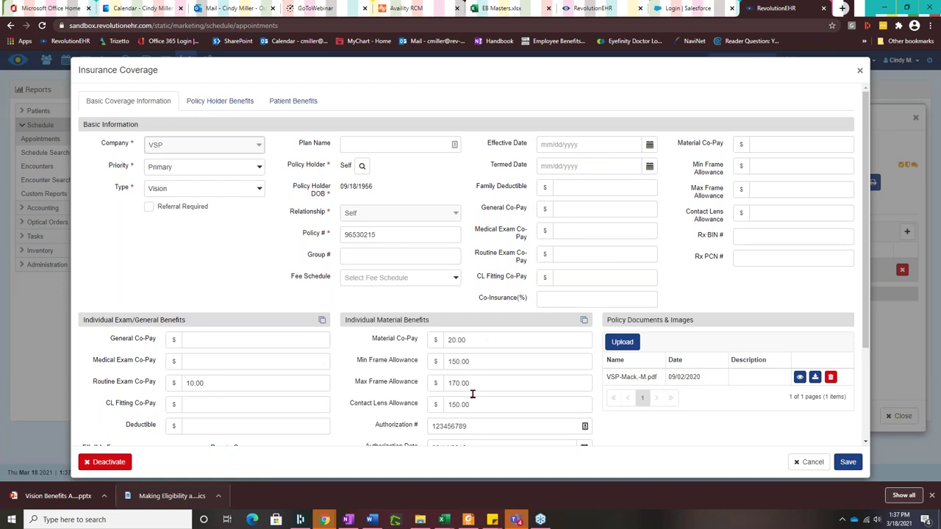
Step: Preview the VSP patient record report PDF under Policy Documents & Images
scroll(469, 382, down, 2)
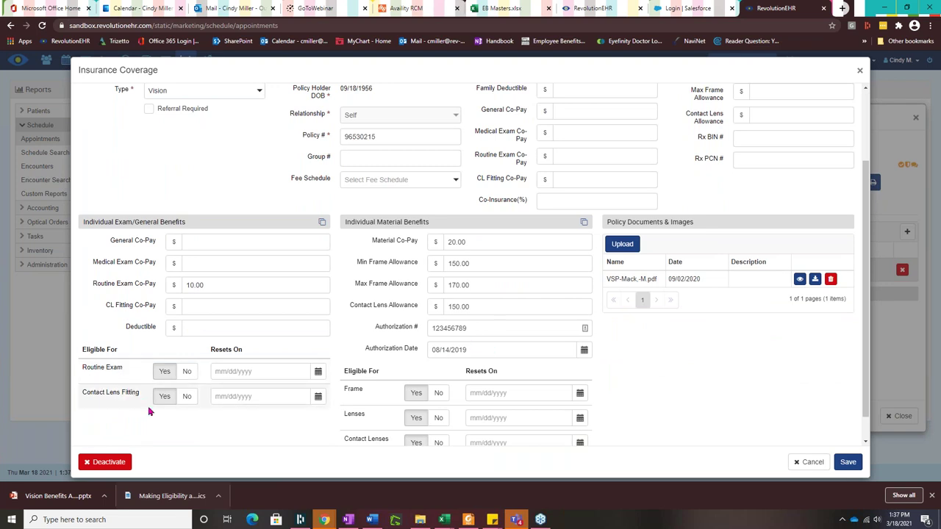
scroll(397, 389, down, 1)
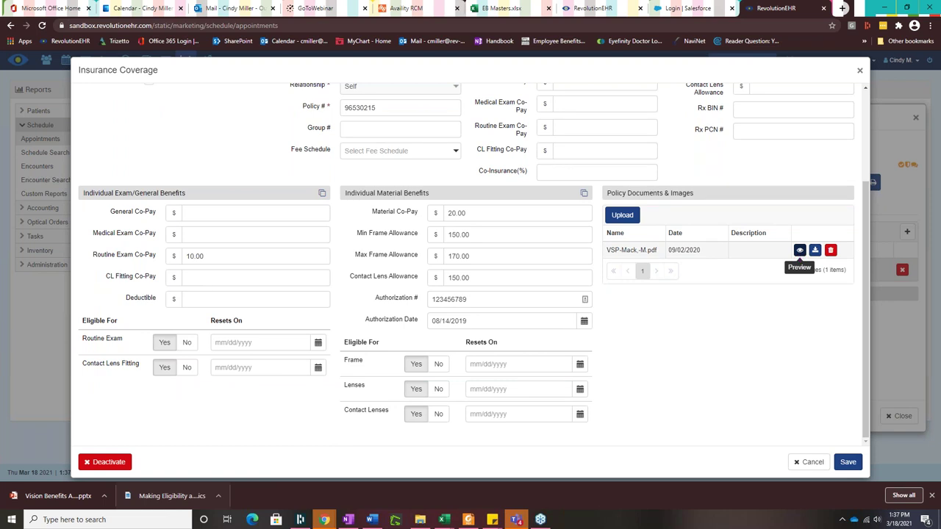
click(799, 250)
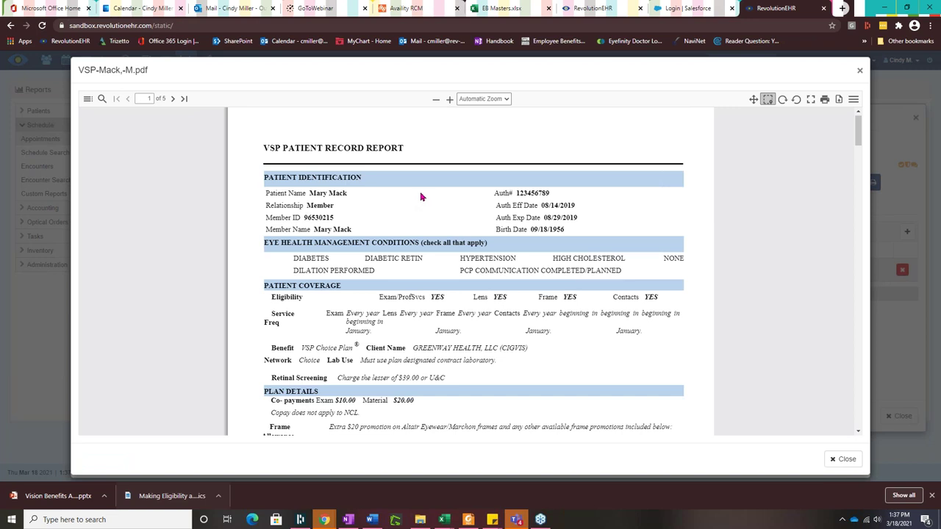
Step: Read through the VSP report's exam, lens, frame and contacts eligibility, then close the preview
scroll(417, 196, down, 1)
scroll(445, 218, up, 1)
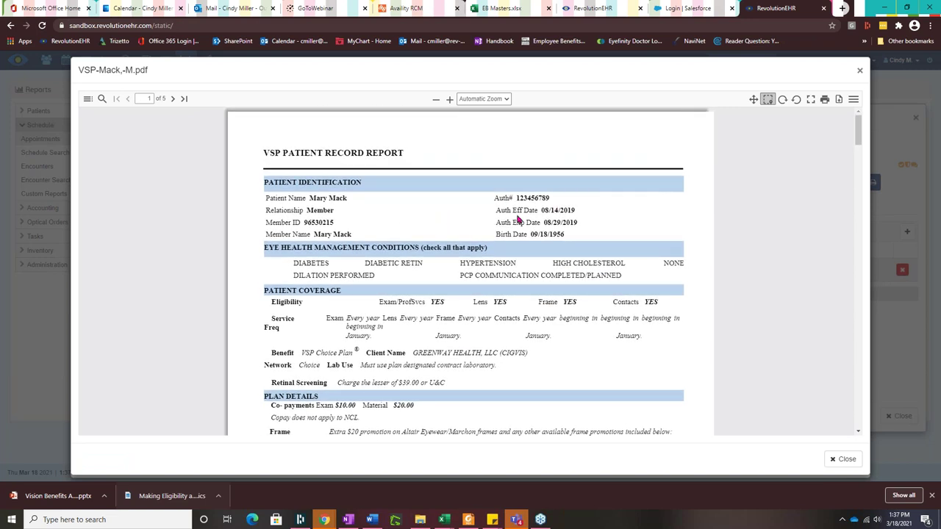
scroll(579, 248, down, 1)
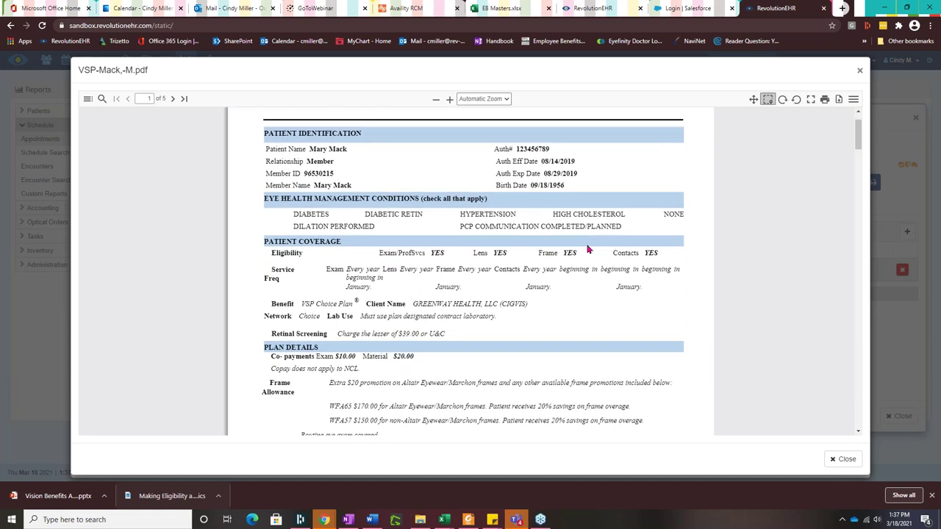
scroll(619, 308, down, 3)
scroll(618, 307, down, 2)
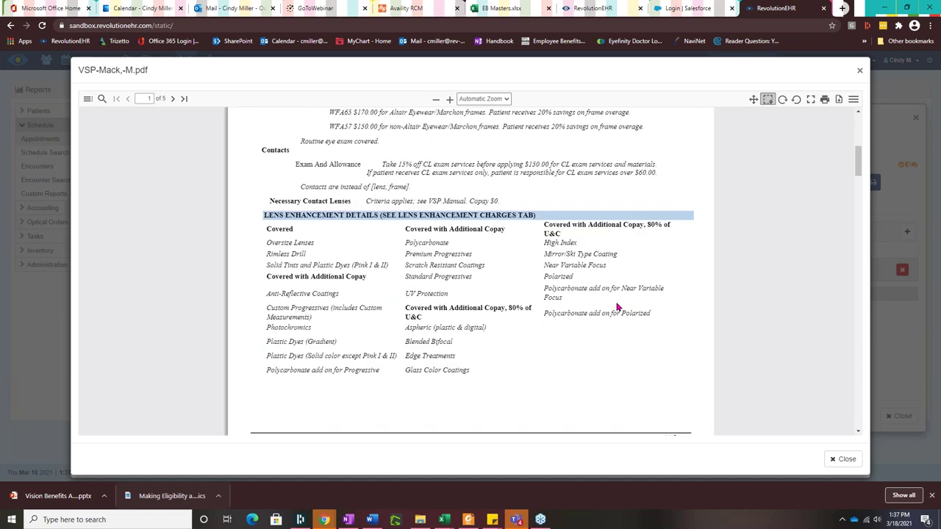
scroll(614, 307, down, 1)
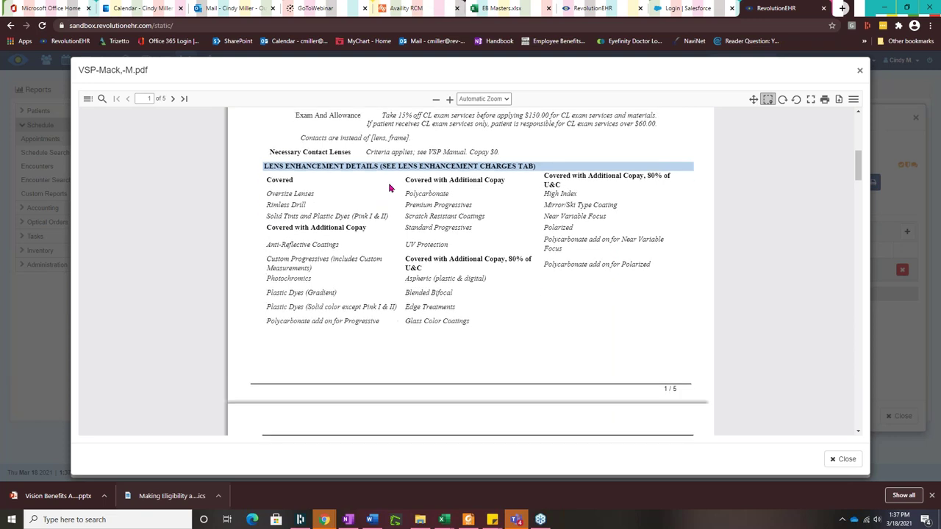
scroll(515, 238, down, 2)
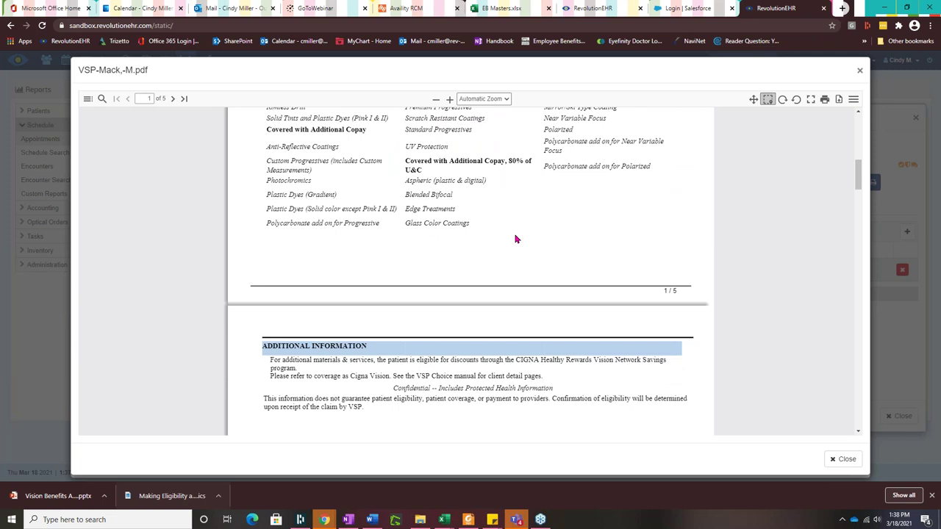
scroll(515, 239, down, 12)
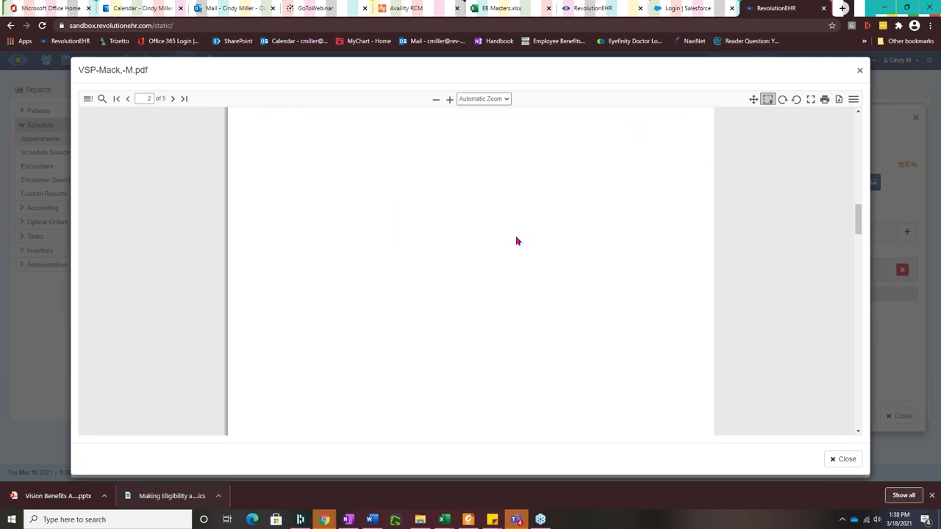
scroll(516, 245, down, 5)
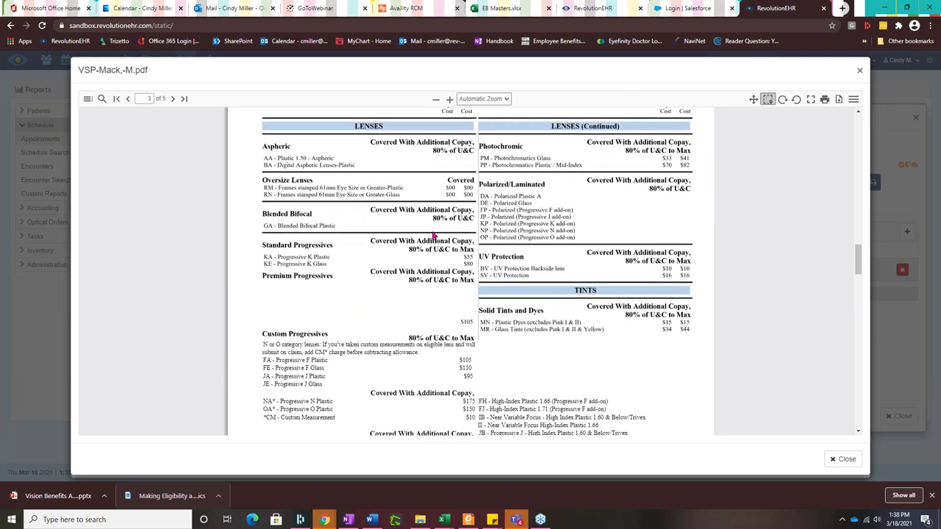
scroll(434, 235, up, 1)
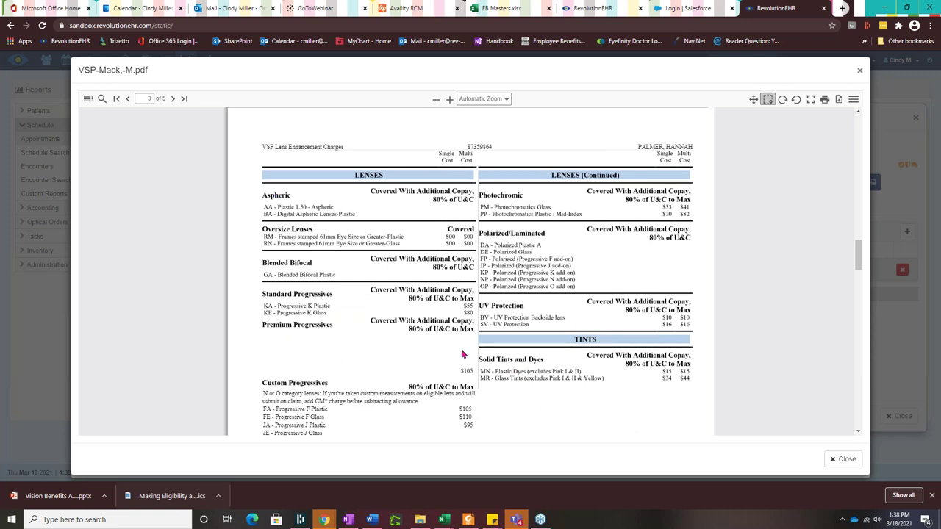
scroll(507, 375, down, 1)
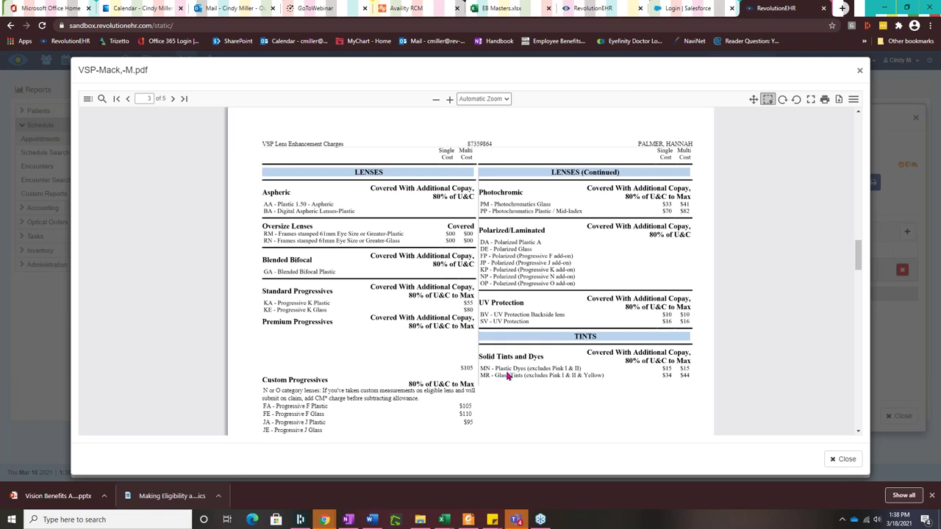
scroll(510, 386, down, 4)
scroll(506, 371, up, 4)
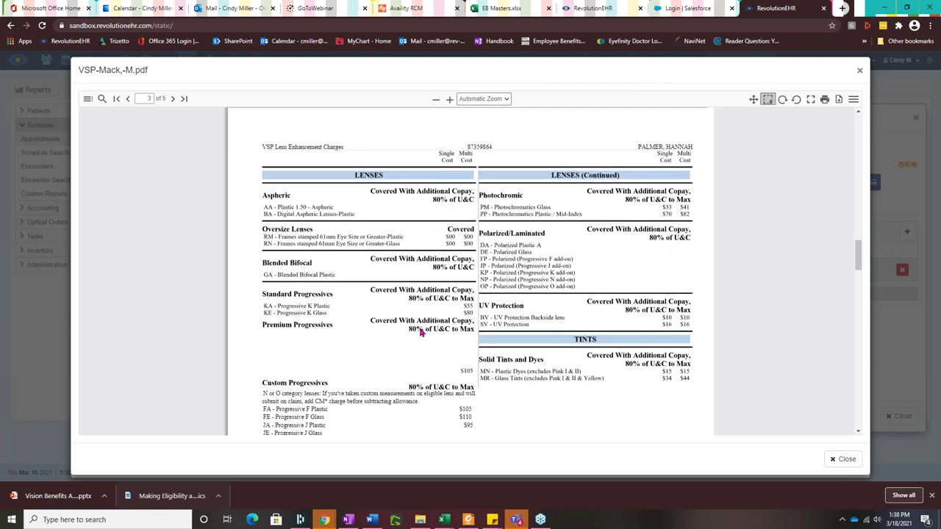
scroll(510, 345, down, 3)
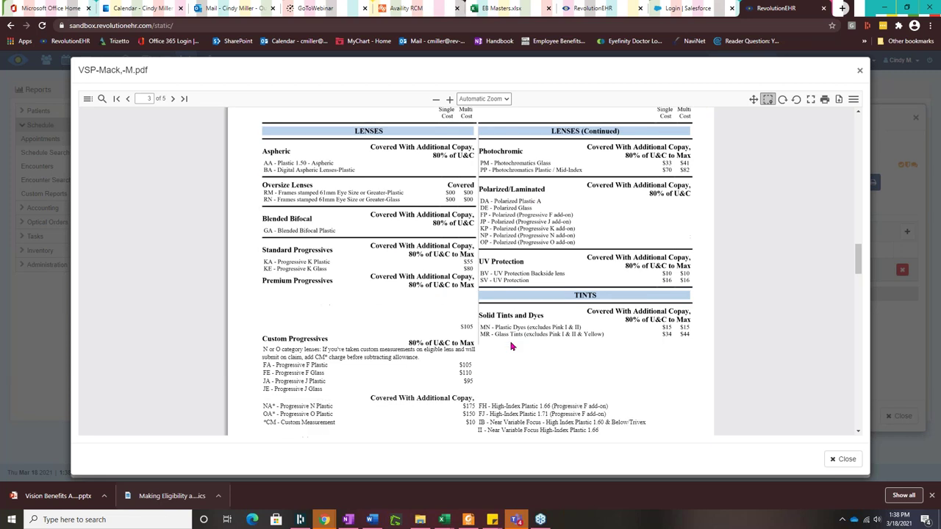
click(859, 73)
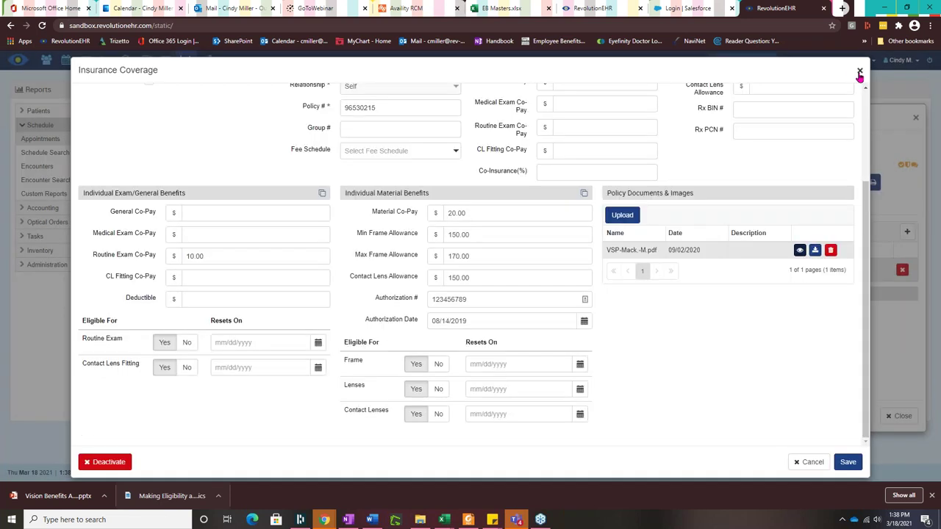
Step: Save the VSP coverage and close the 9:30 AM appointment's details
click(845, 463)
click(799, 466)
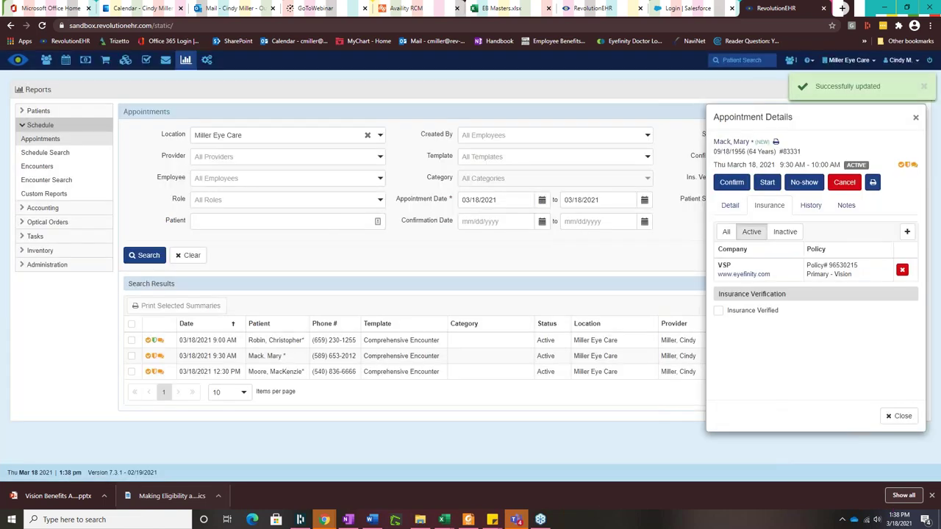
click(916, 119)
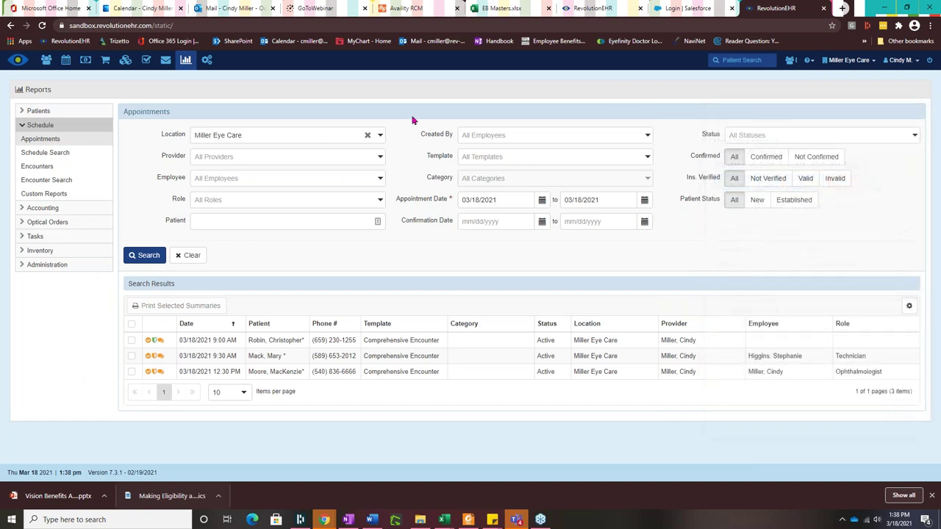
Step: In the 12:30 PM appointment's details, copy the 'BCBS No longer active' comment
click(215, 374)
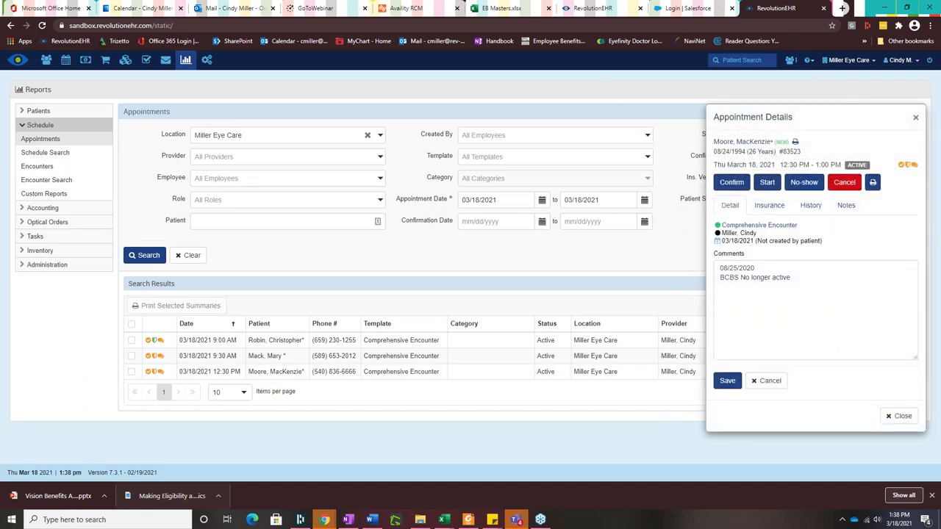
click(769, 205)
mouse_move(737, 284)
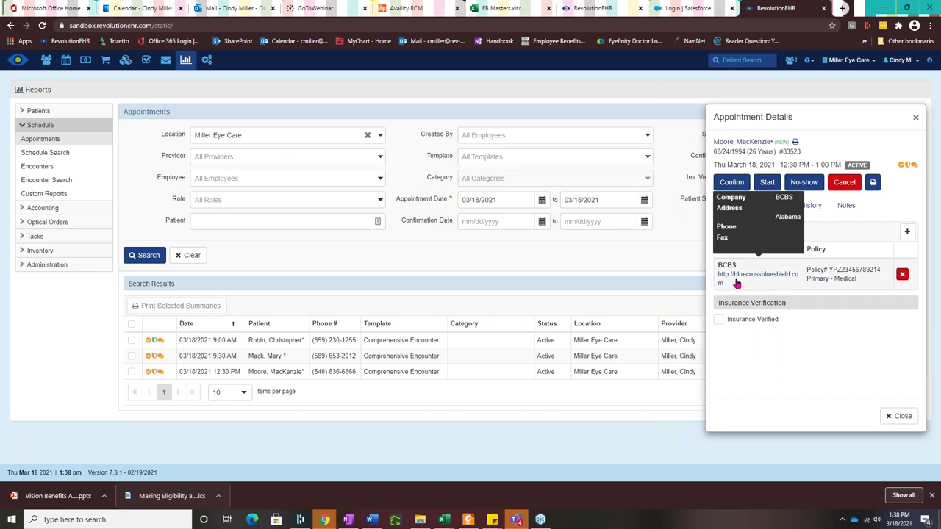
mouse_move(845, 280)
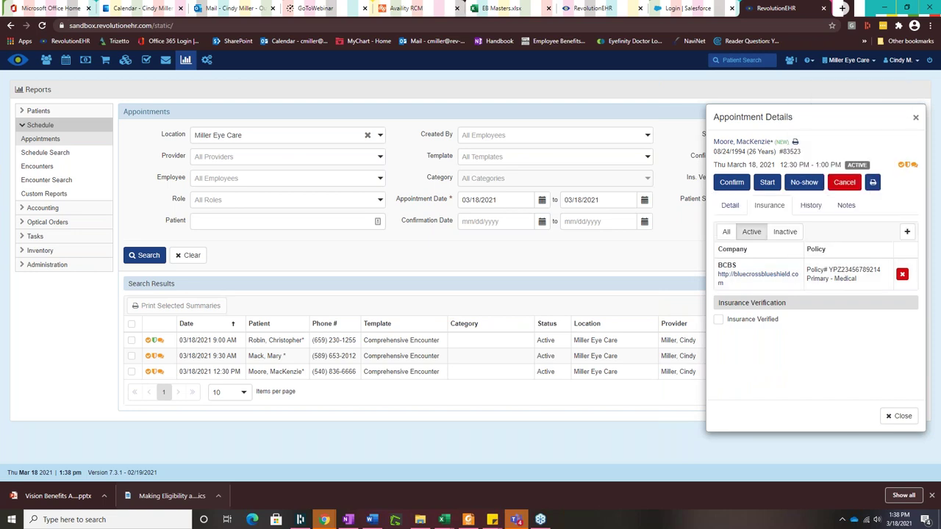
click(727, 209)
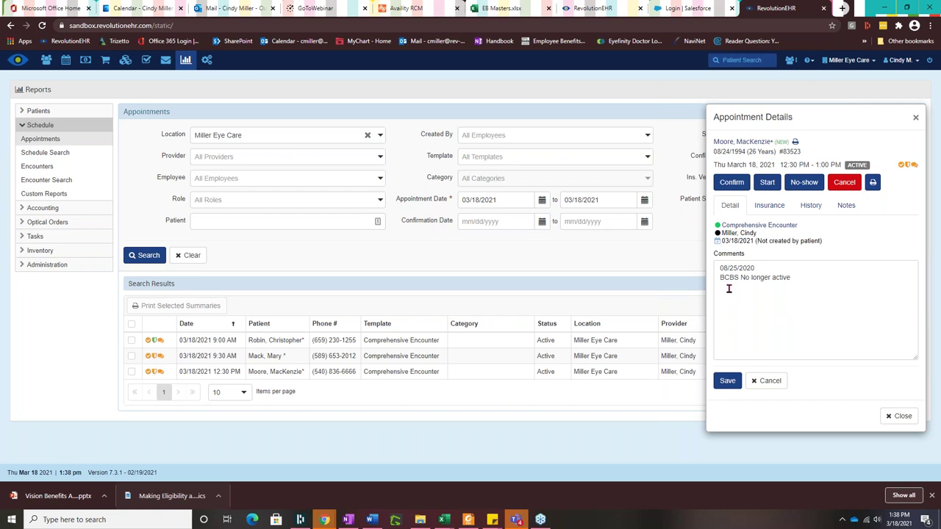
drag(795, 265, 801, 280)
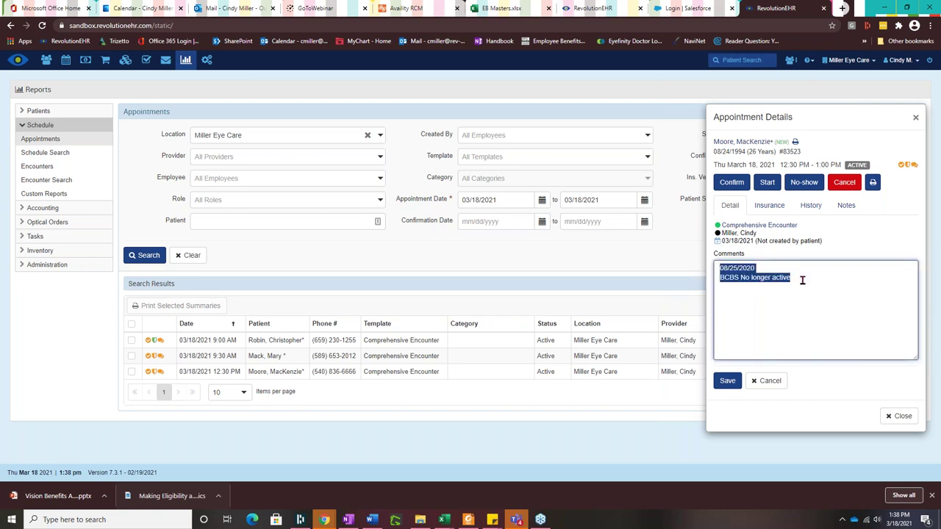
right_click(728, 271)
click(749, 309)
click(768, 205)
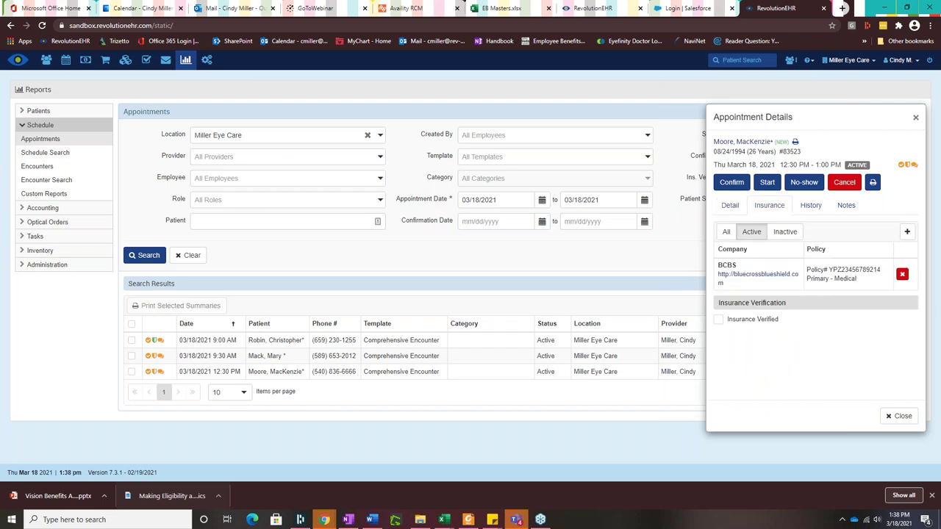
Step: Verify the BCBS insurance as Invalid, with the pasted no-longer-active comment, then save and close
click(719, 320)
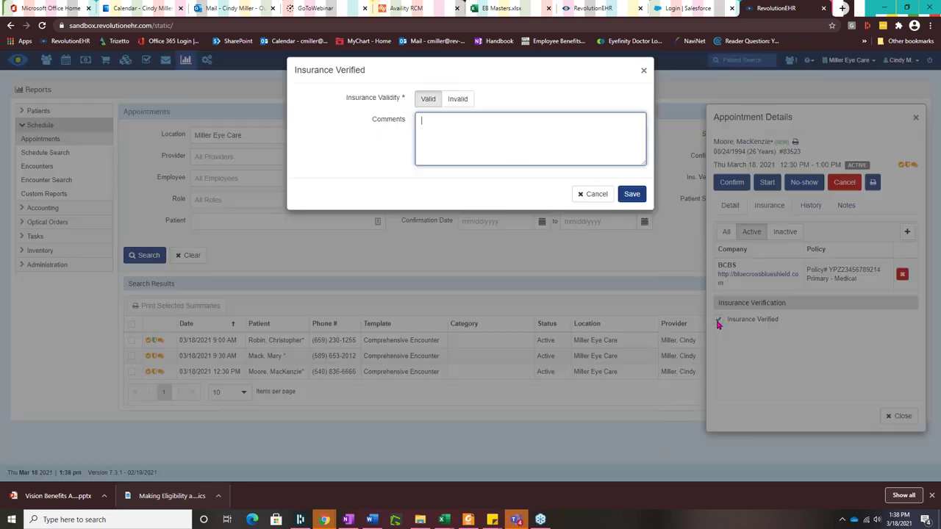
click(460, 101)
right_click(430, 125)
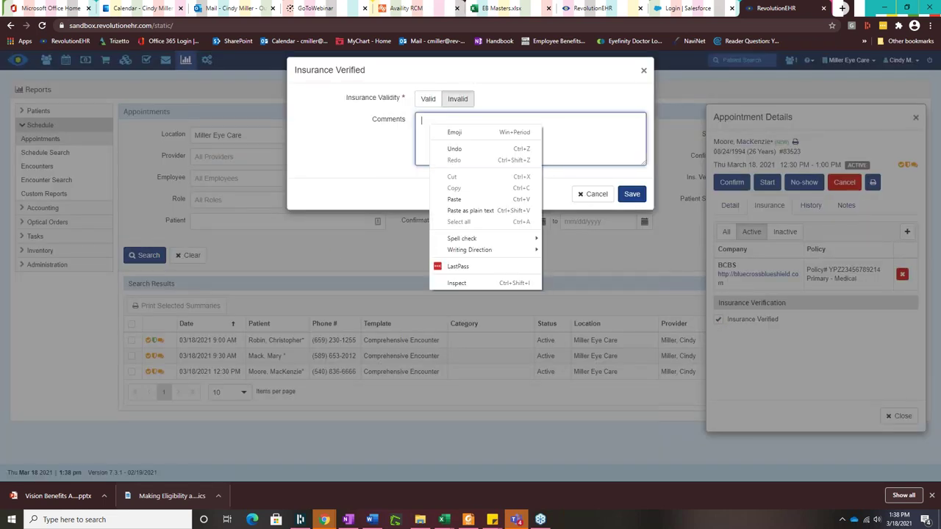
click(454, 199)
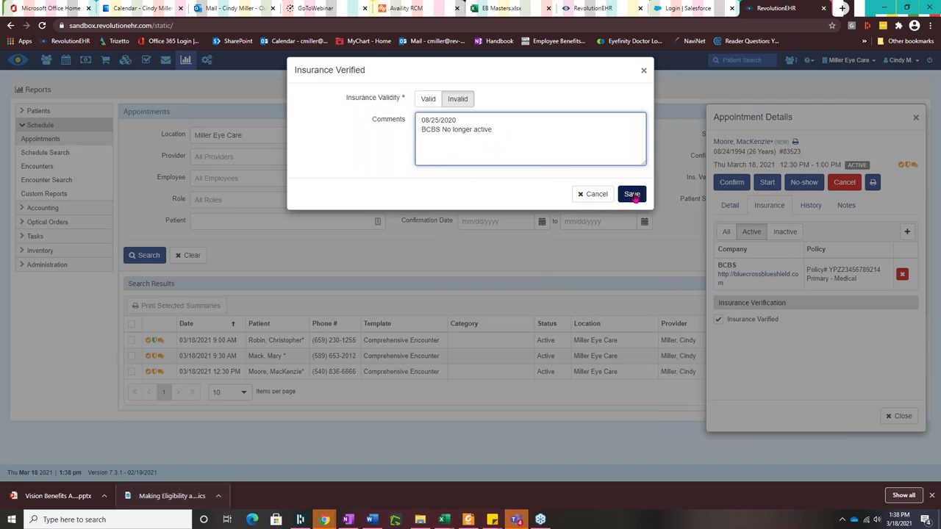
click(631, 194)
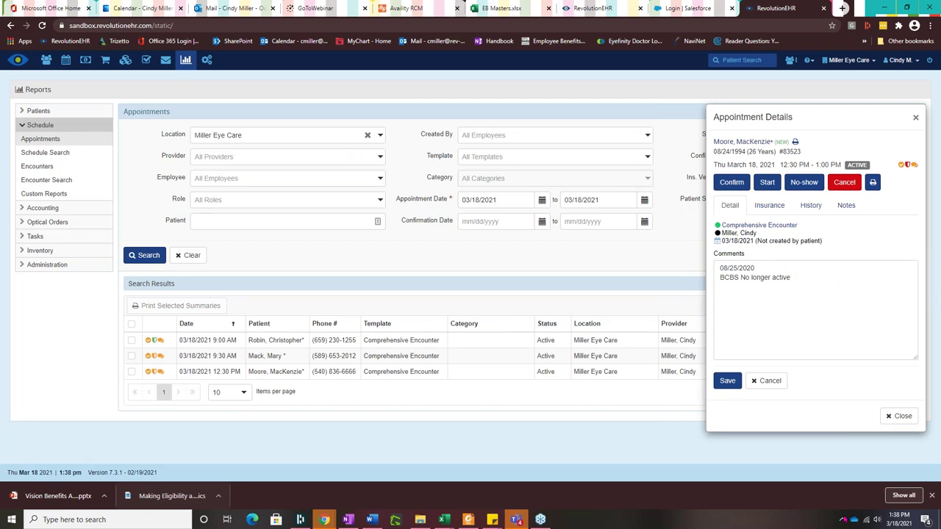
click(903, 419)
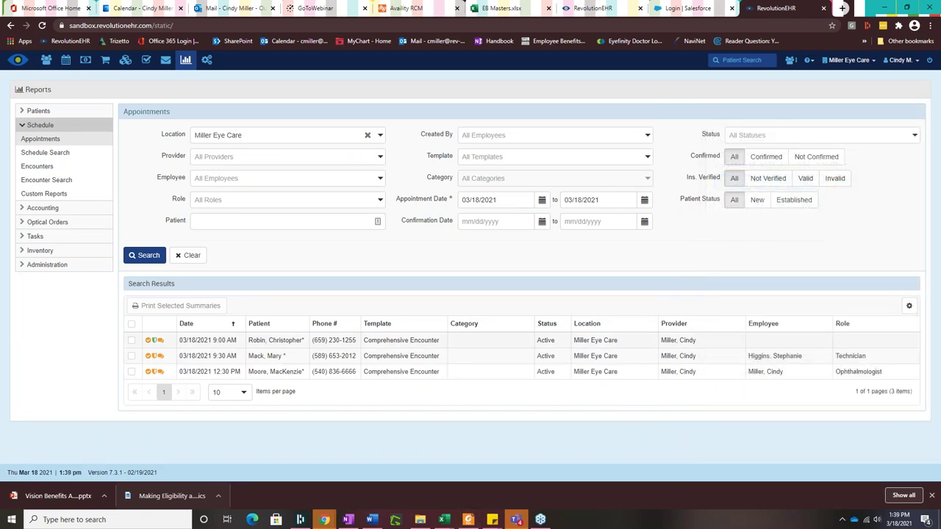
mouse_move(156, 374)
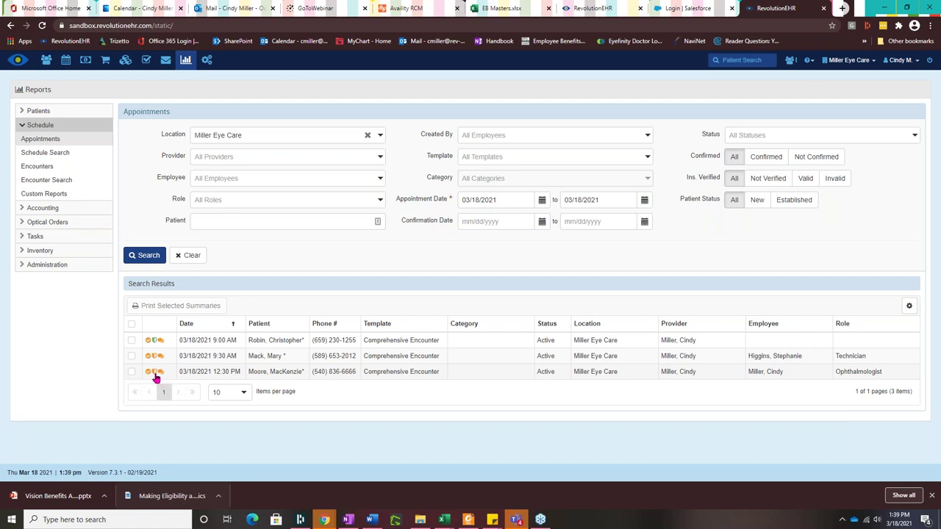
Step: Reopen and close the 12:30 PM appointment, then open the 9:00 AM appointment's details
click(195, 374)
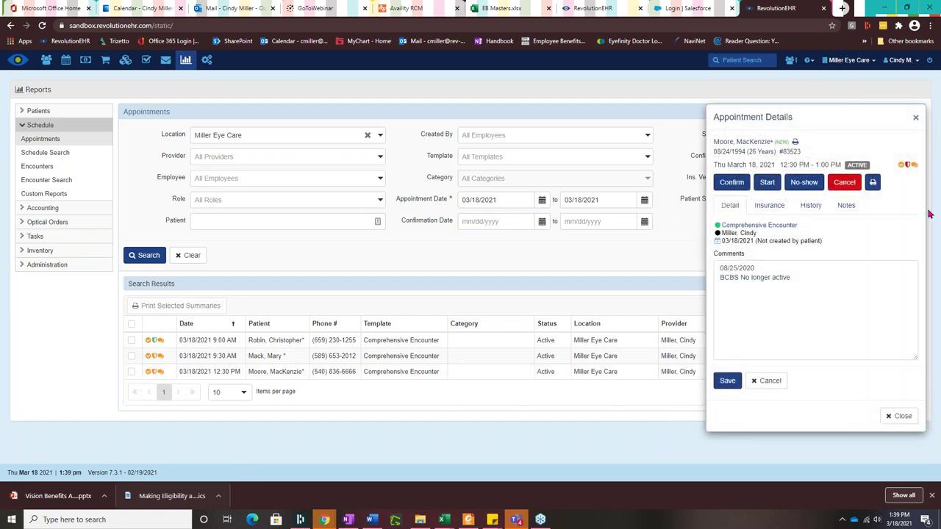
mouse_move(908, 169)
click(900, 416)
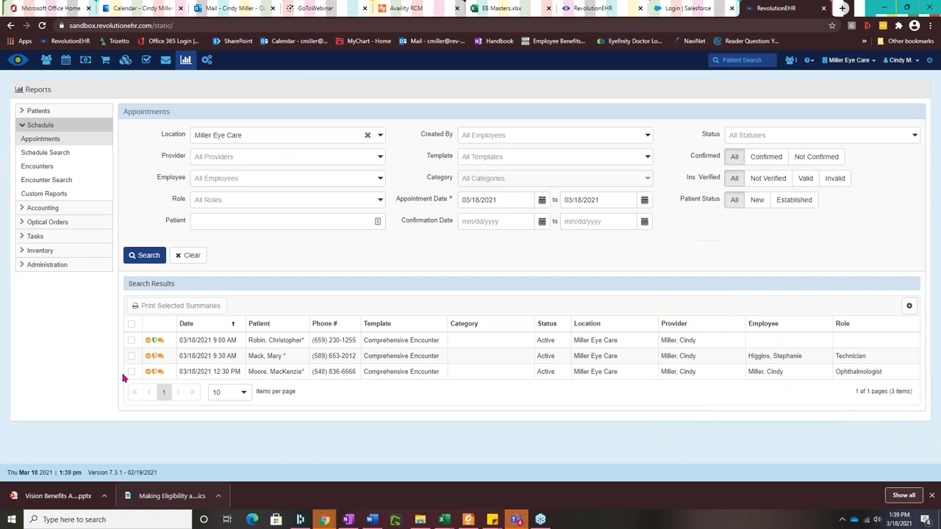
click(206, 343)
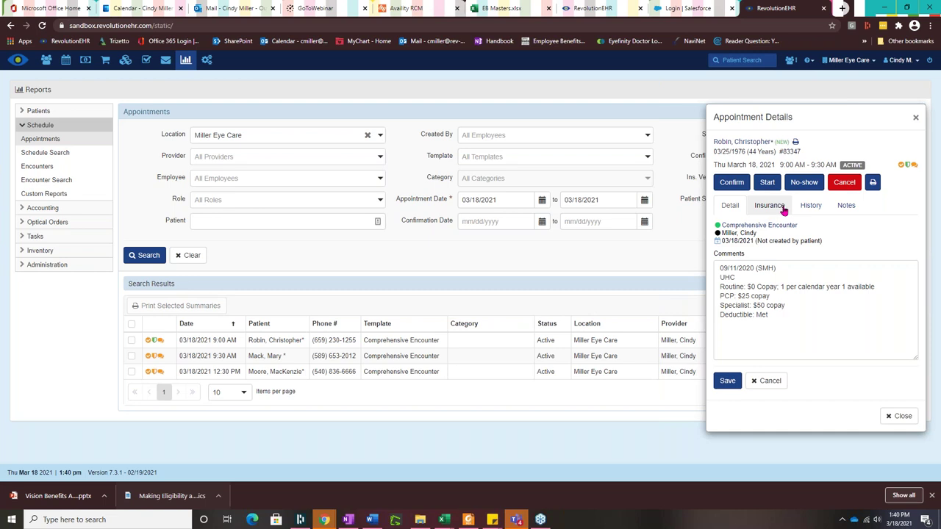
Step: Review and save the 9:00 AM patient's UHC CHOICE PPO coverage, keeping $50.00 medical and $0.00 routine co-pays
click(775, 208)
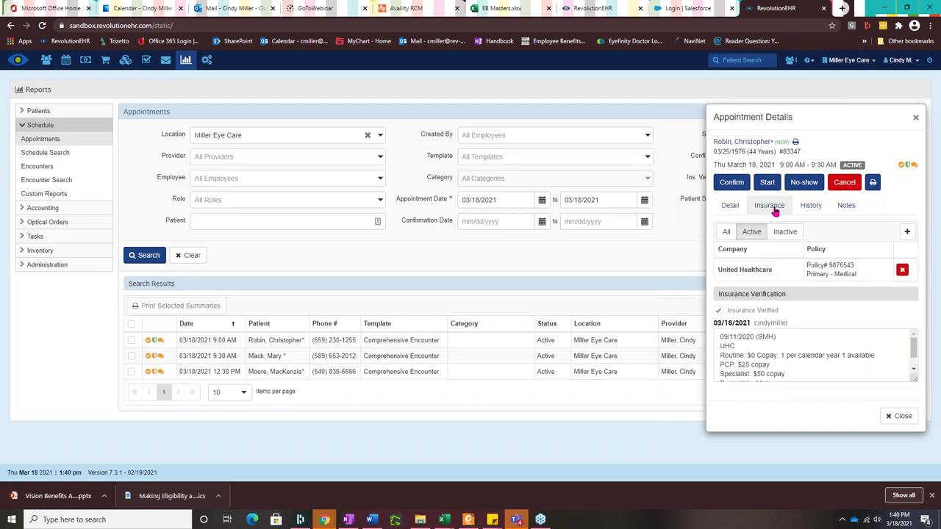
click(792, 271)
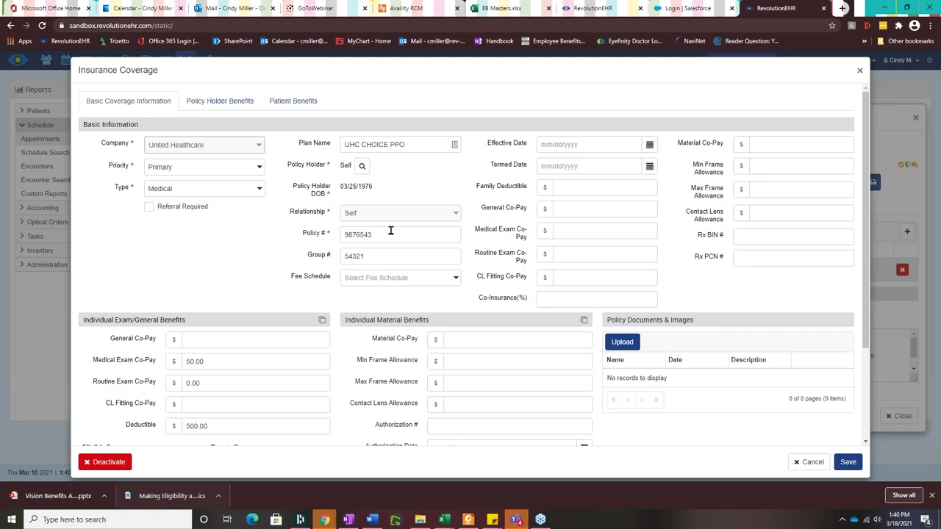
scroll(683, 156, down, 1)
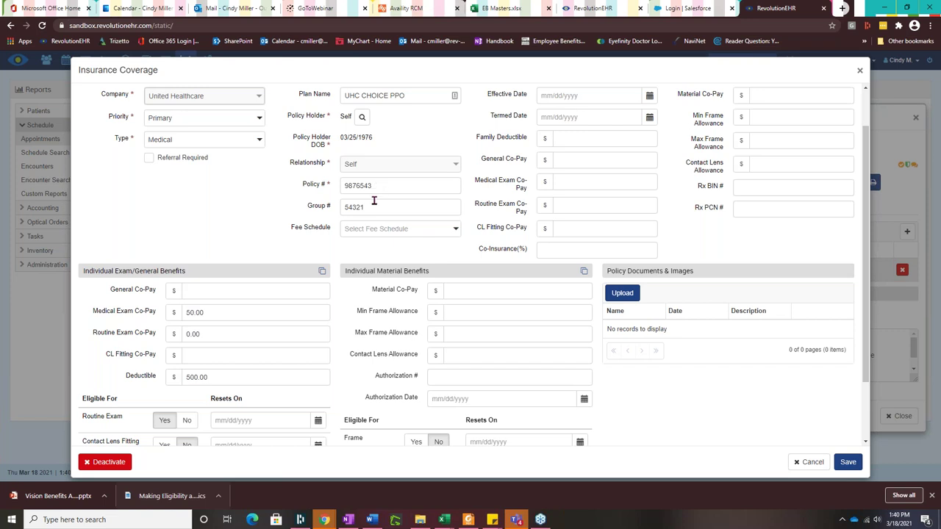
click(847, 463)
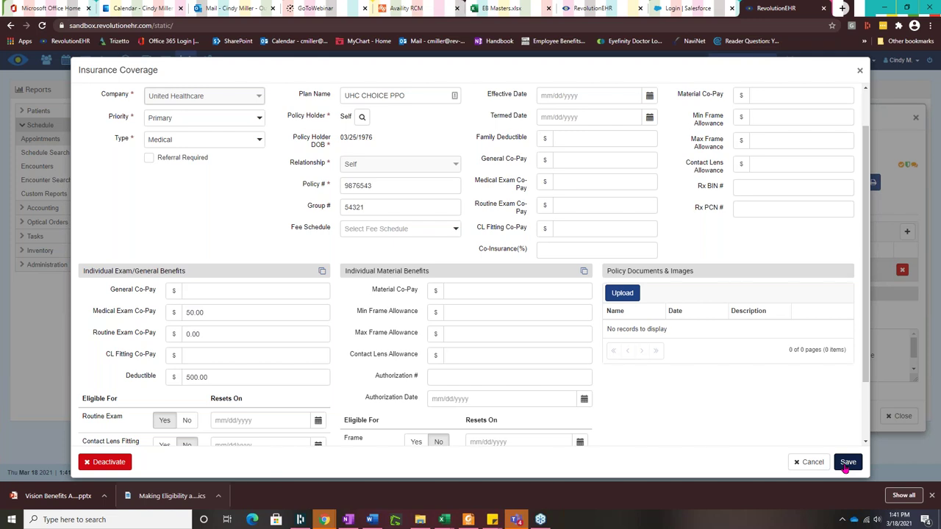
click(843, 466)
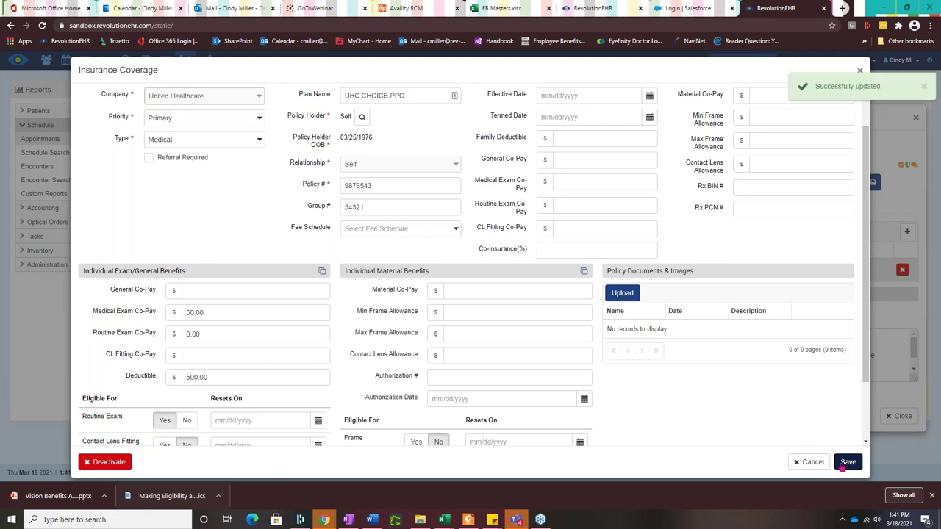
Step: Cancel the Insurance Coverage dialog and advance the presentation to the WeVerify PRICING slide
click(811, 463)
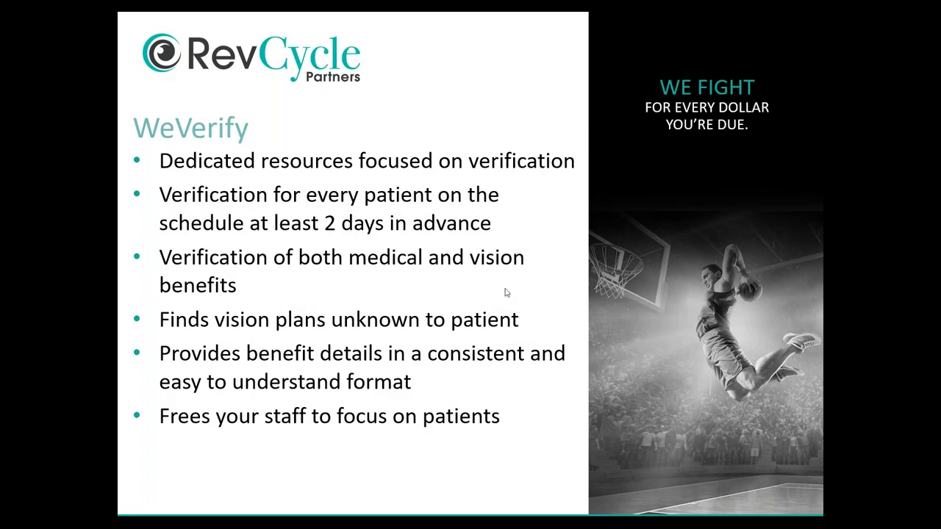
click(505, 292)
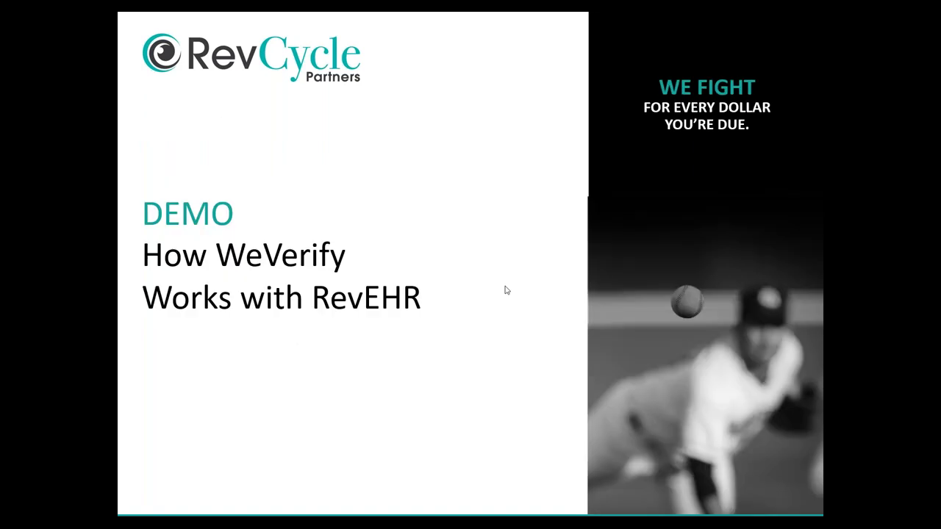
click(491, 296)
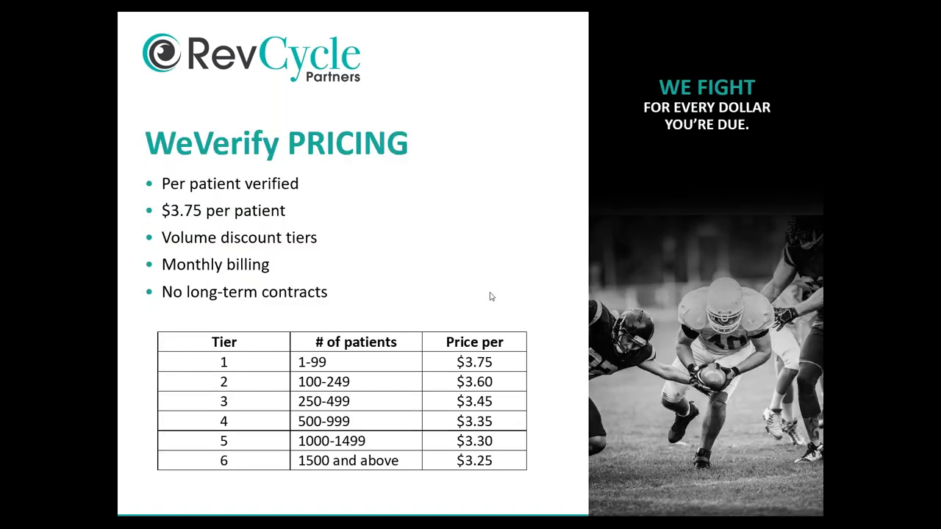